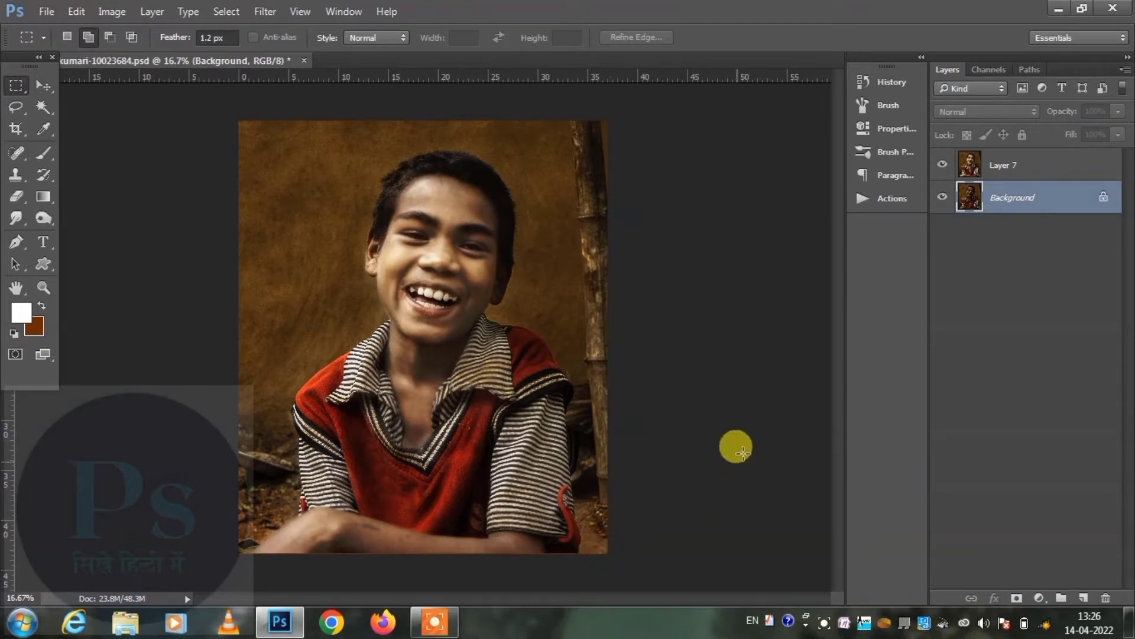
Step: Compare the image with Layer 7 toggled off and on, then delete Layer 7
click(943, 165)
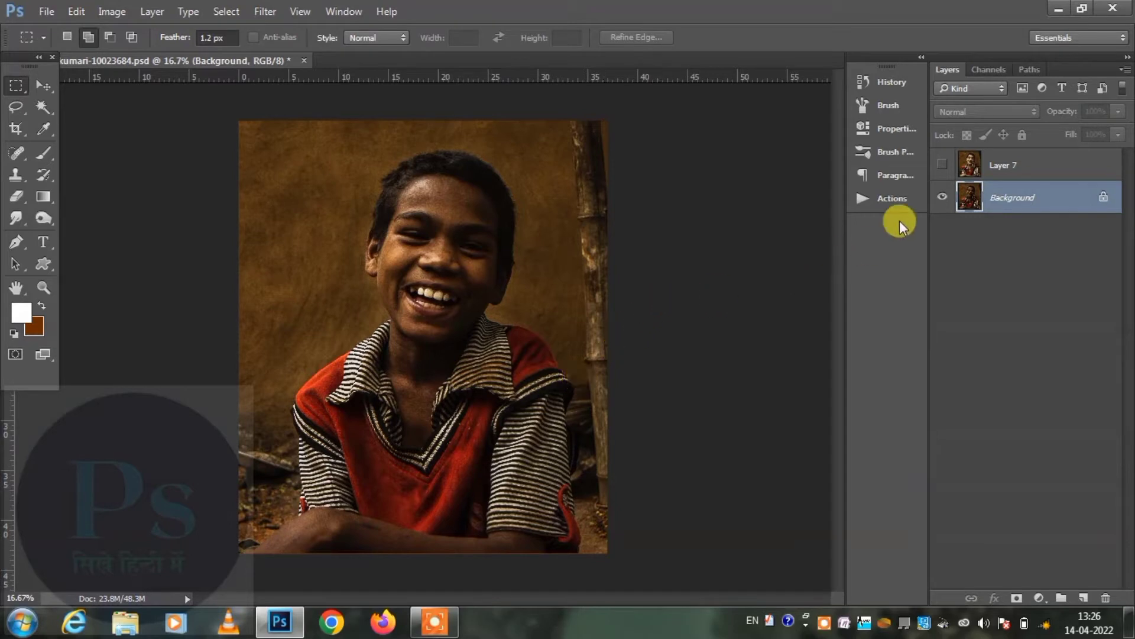
click(942, 166)
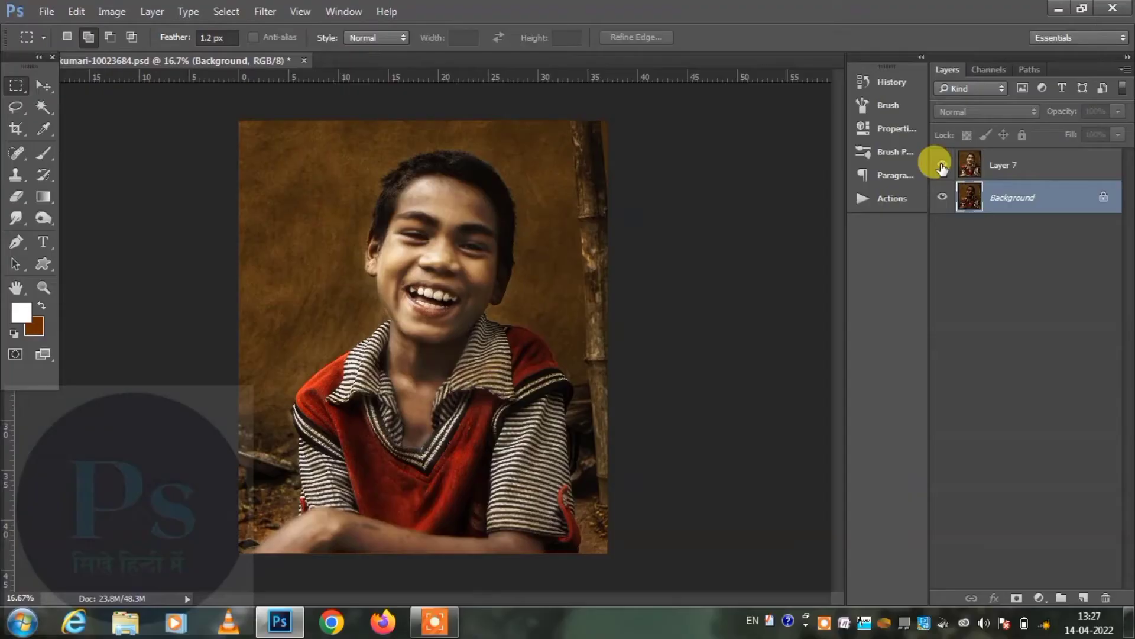
click(943, 167)
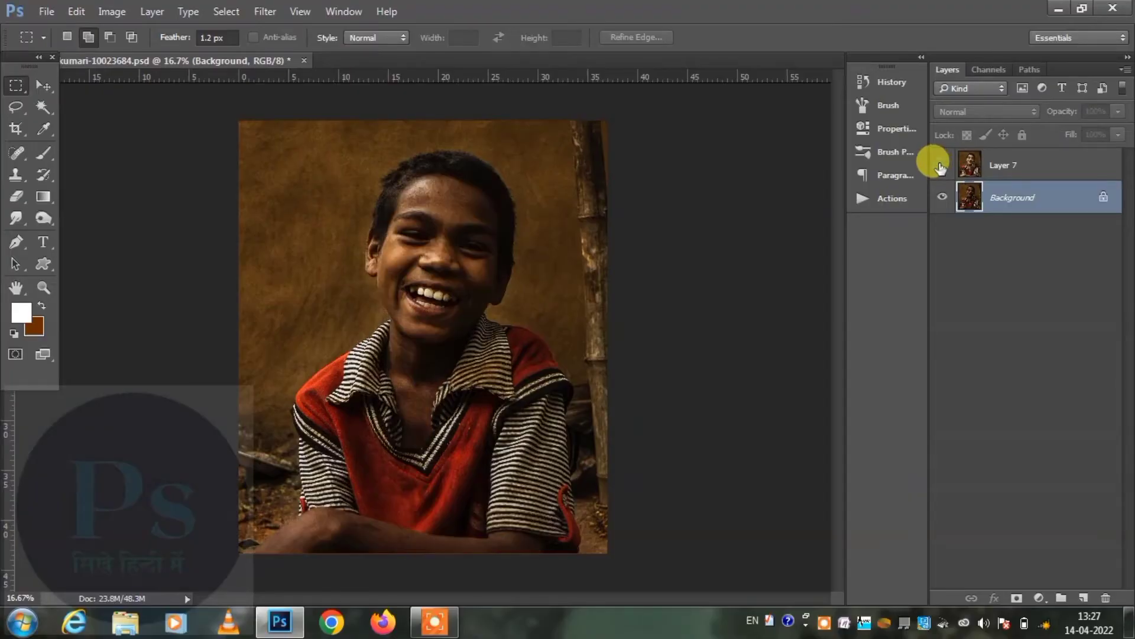
click(943, 164)
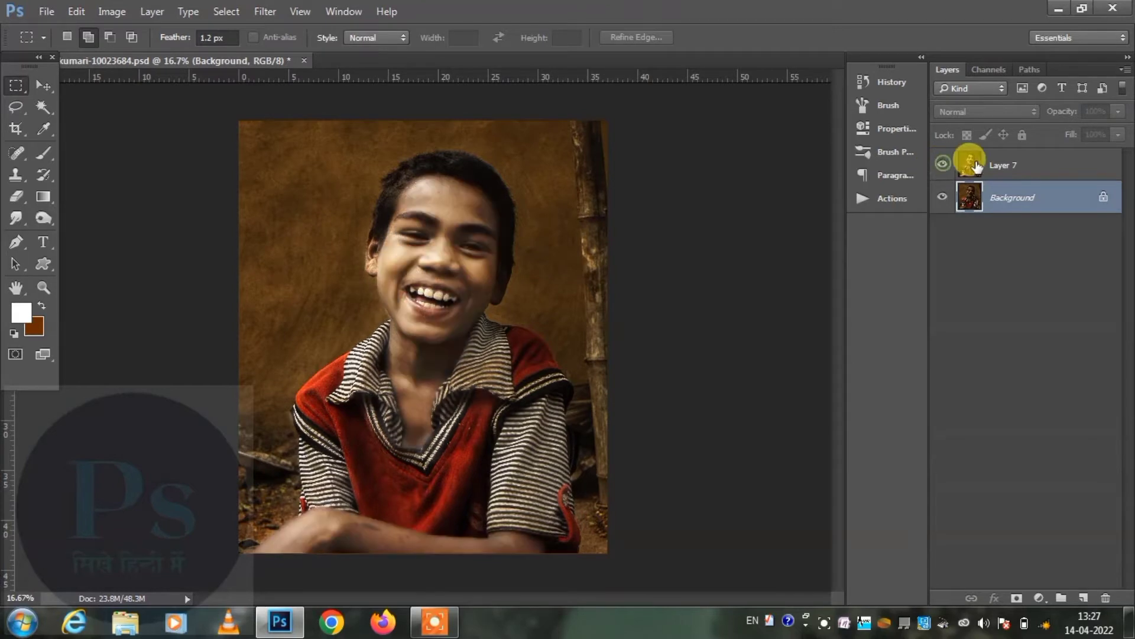
click(1000, 166)
key(Delete)
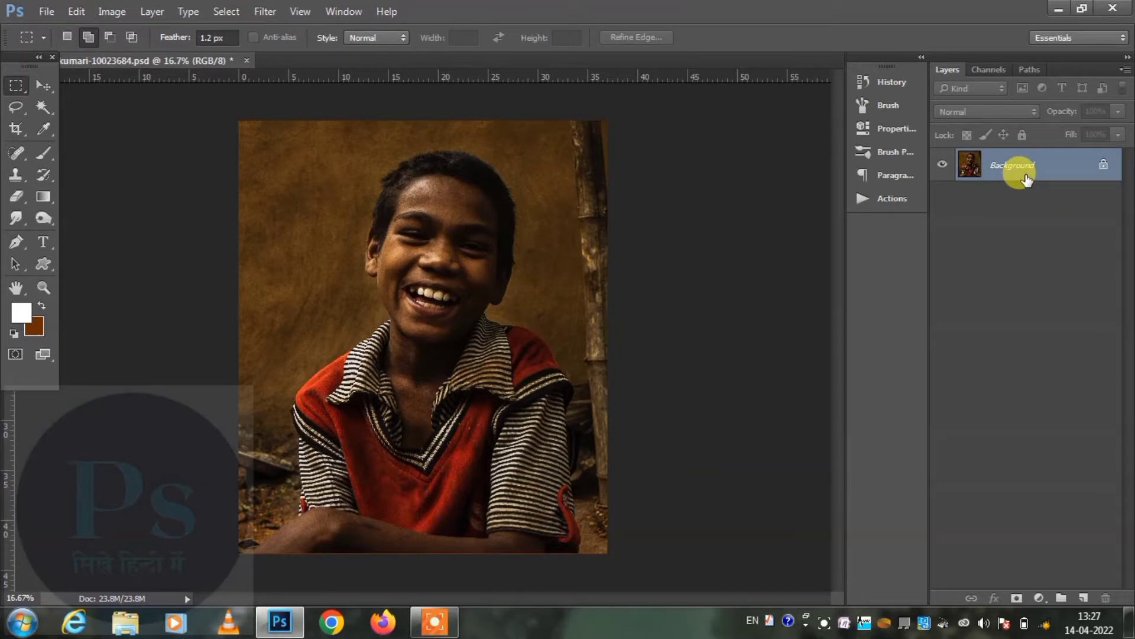
Step: Make three Screen-mode copies of the photo and group them into Group 1
key(ctrl+j)
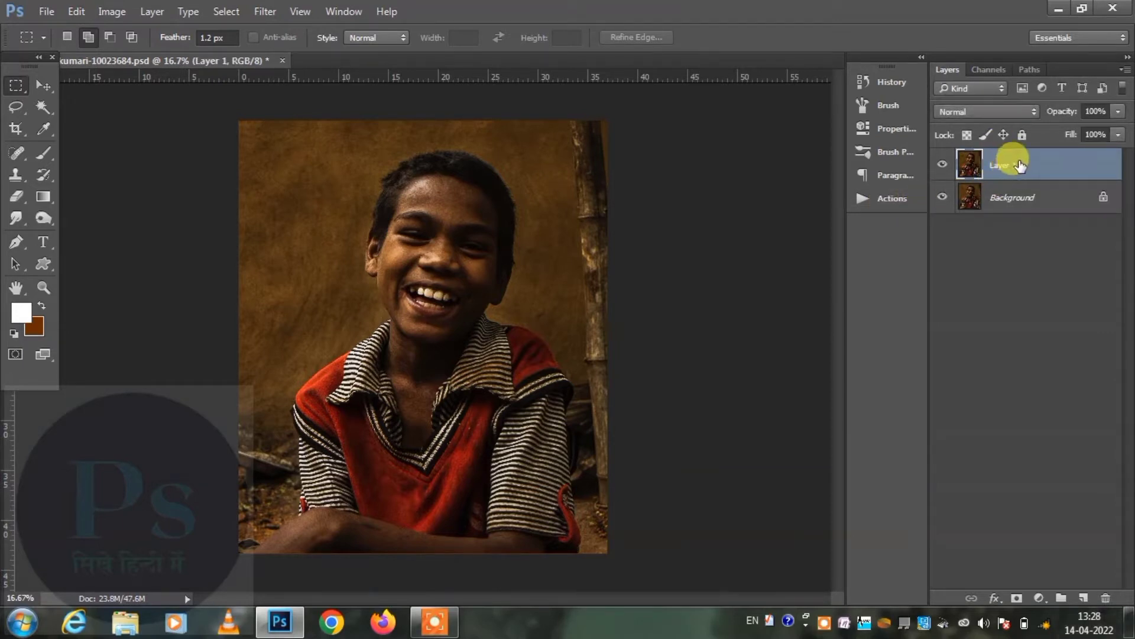
click(988, 112)
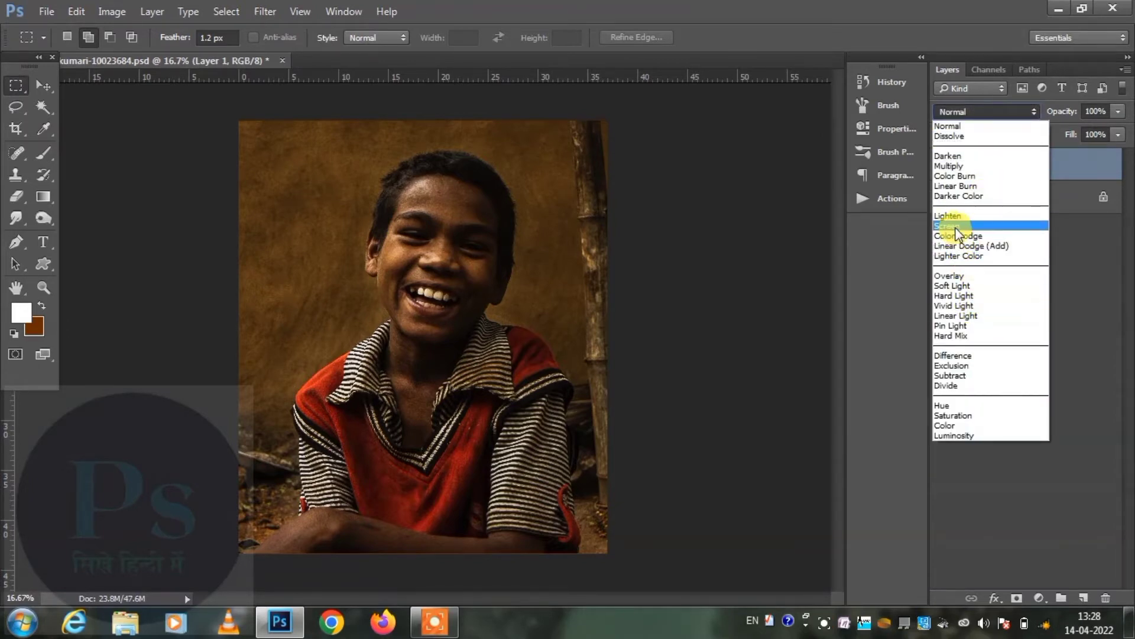
click(954, 225)
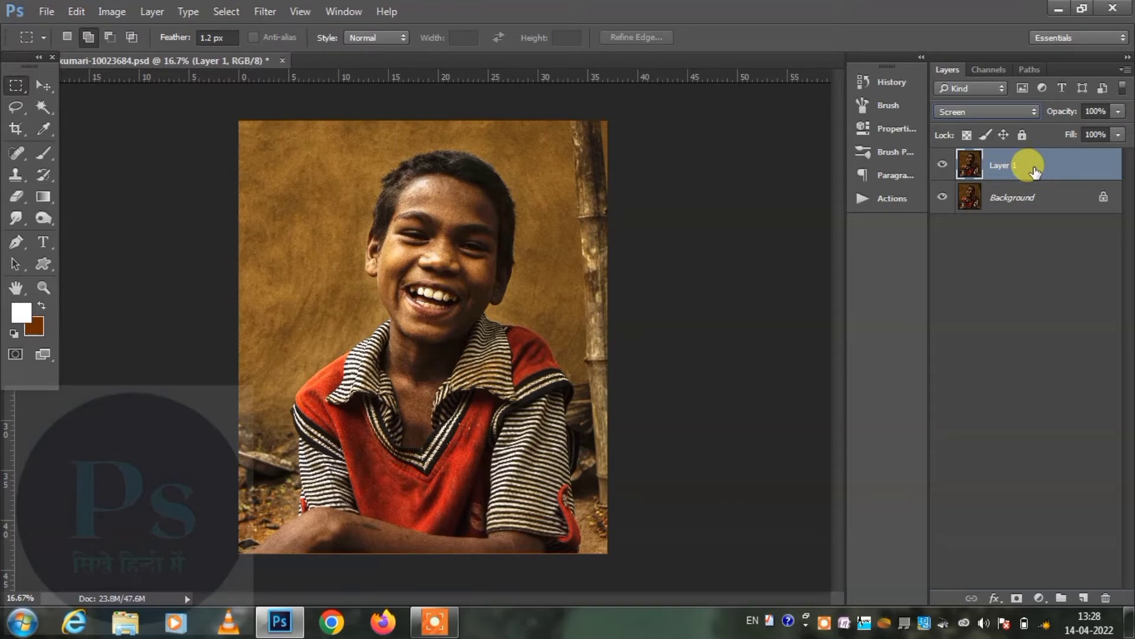
key(ctrl+j)
key(ctrl+j)
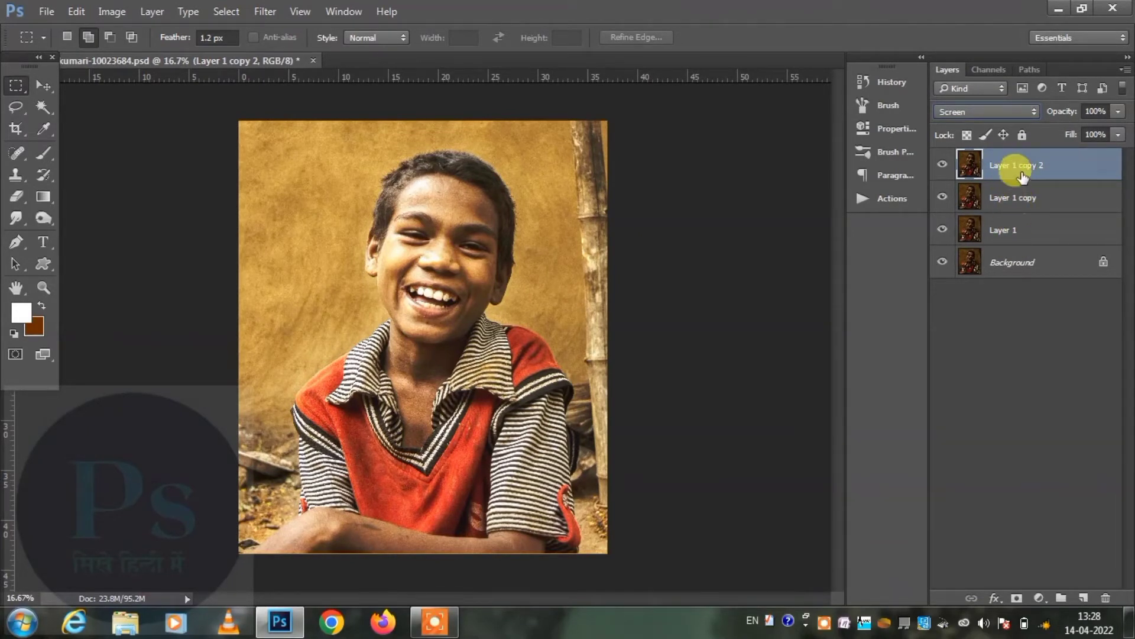
ctrl+click(1023, 234)
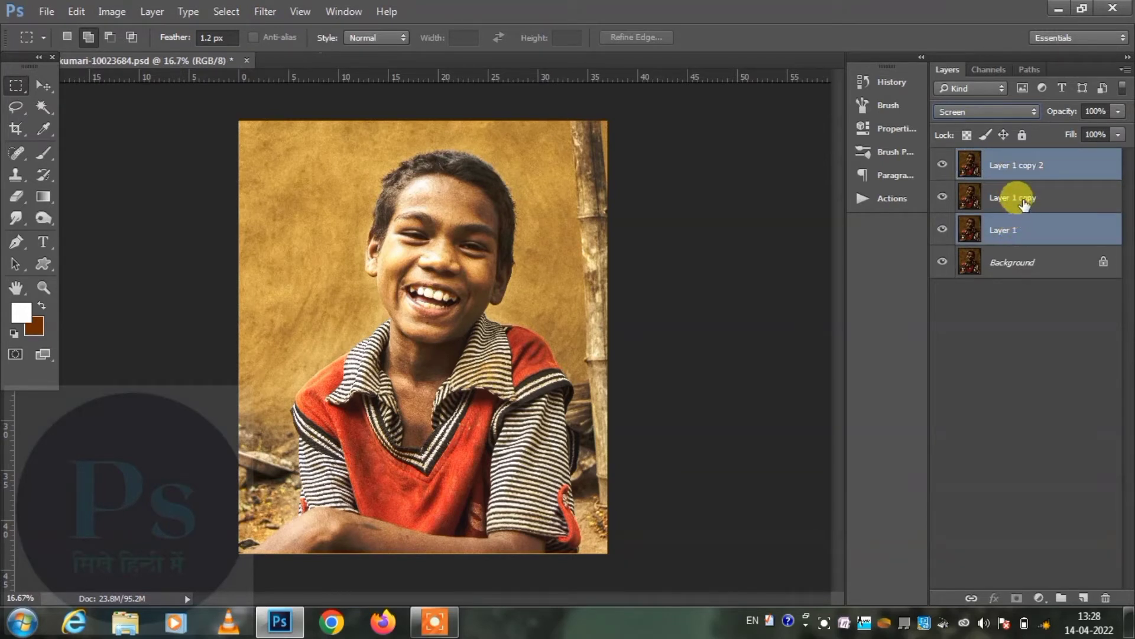
ctrl+click(1023, 201)
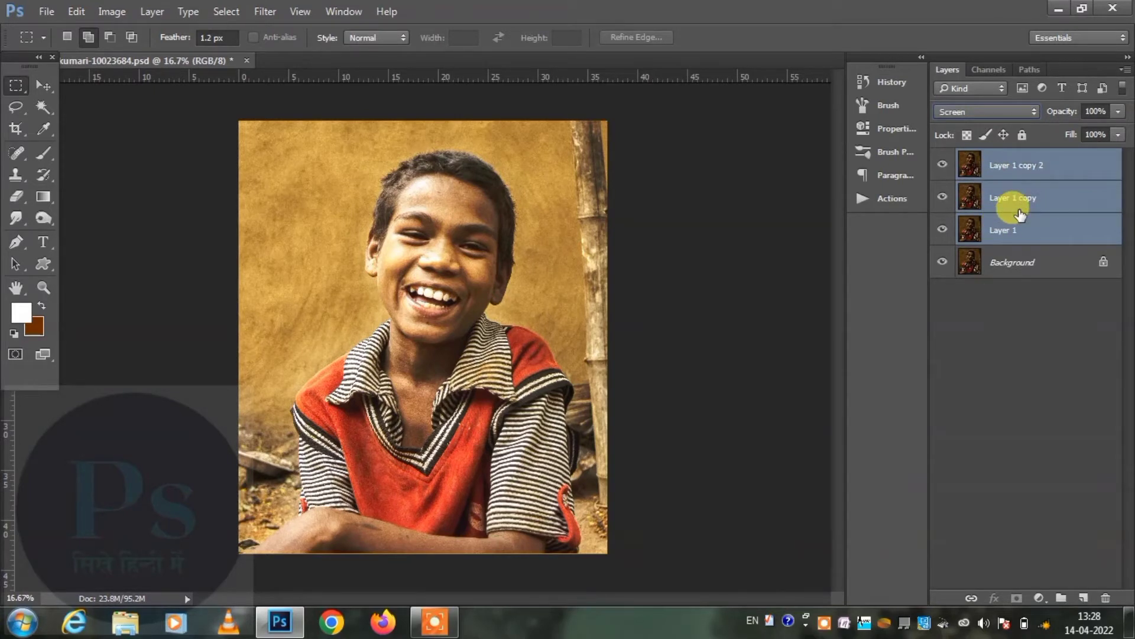
key(ctrl+g)
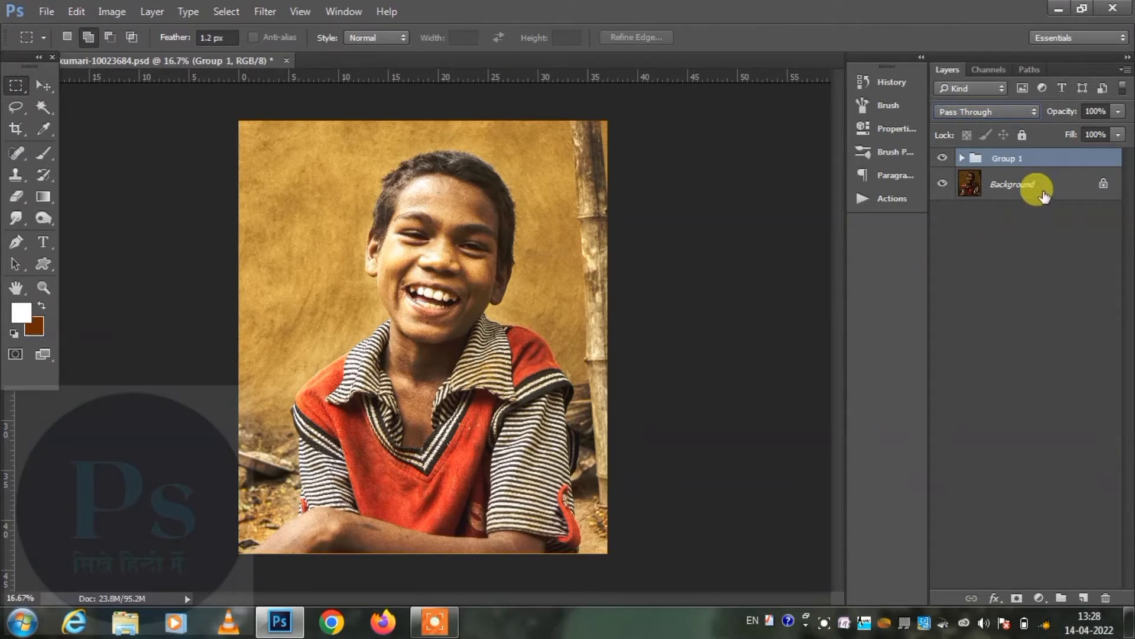
Step: Give Group 1 an inverted, all-black layer mask and switch to the Brush tool
click(1016, 598)
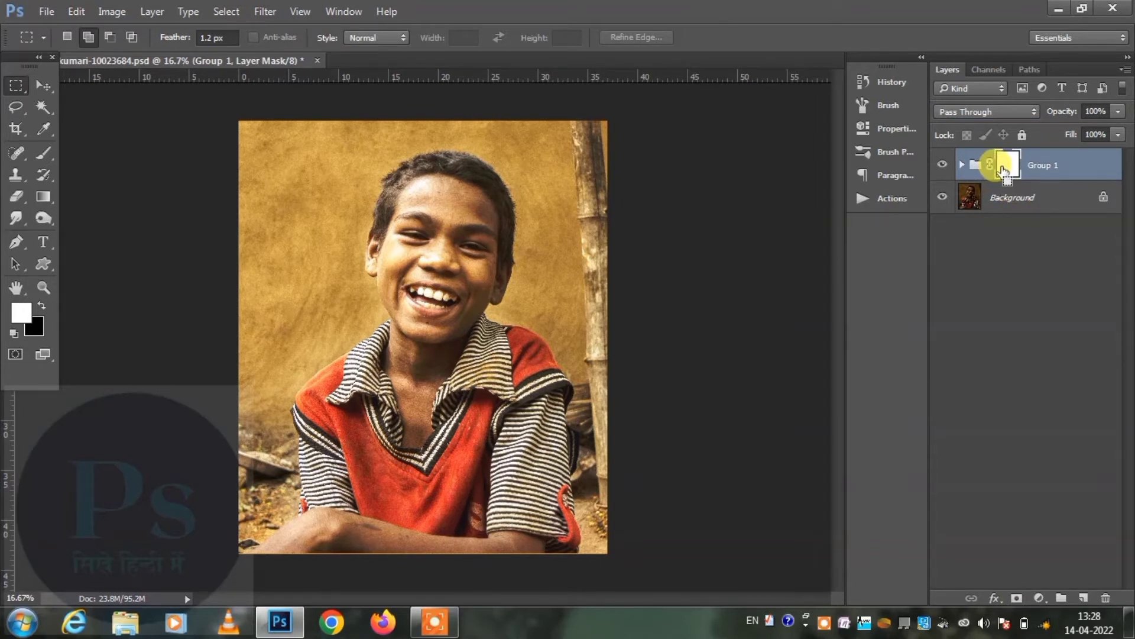
key(ctrl+i)
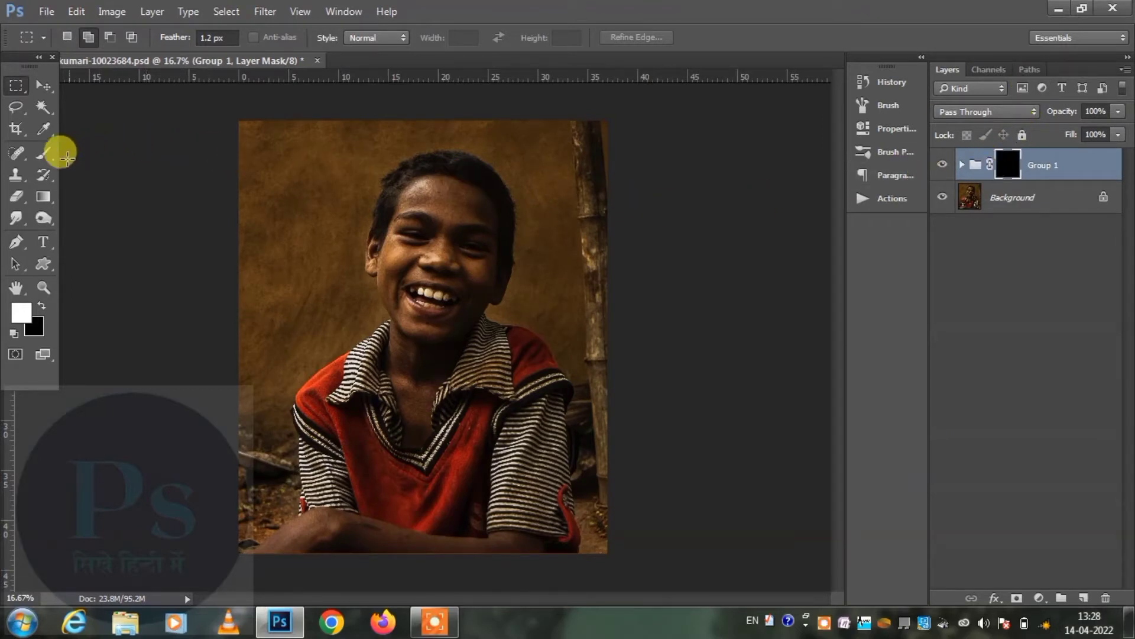
click(46, 155)
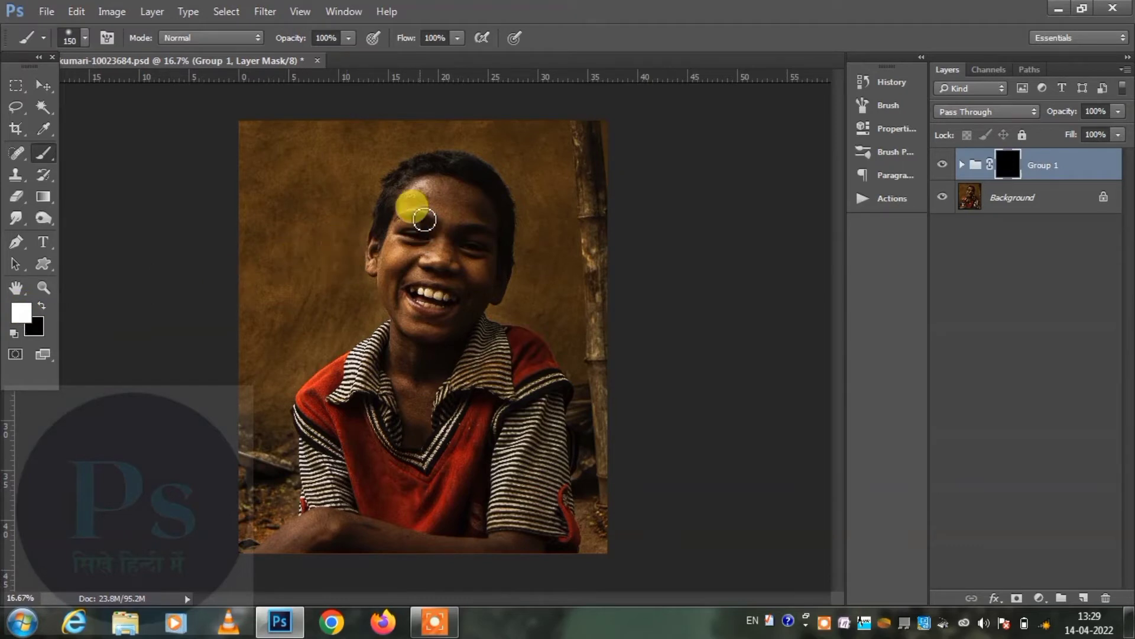
Step: Set up a soft round 200 px brush and zoom in on the portrait
click(84, 37)
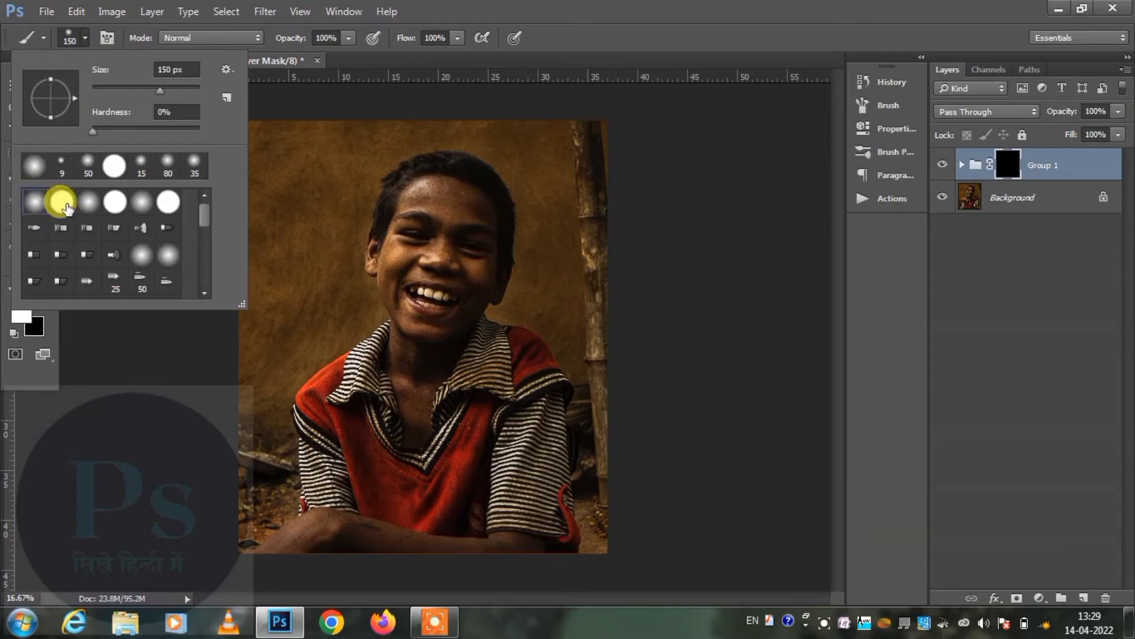
click(431, 224)
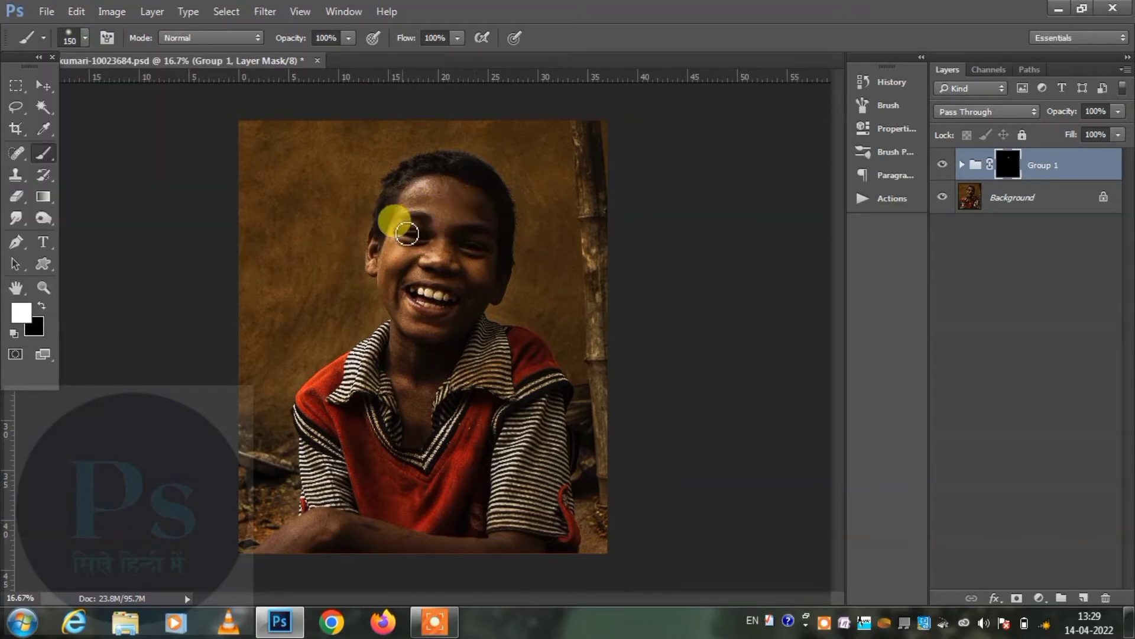
key(bracketright)
key(bracketright)
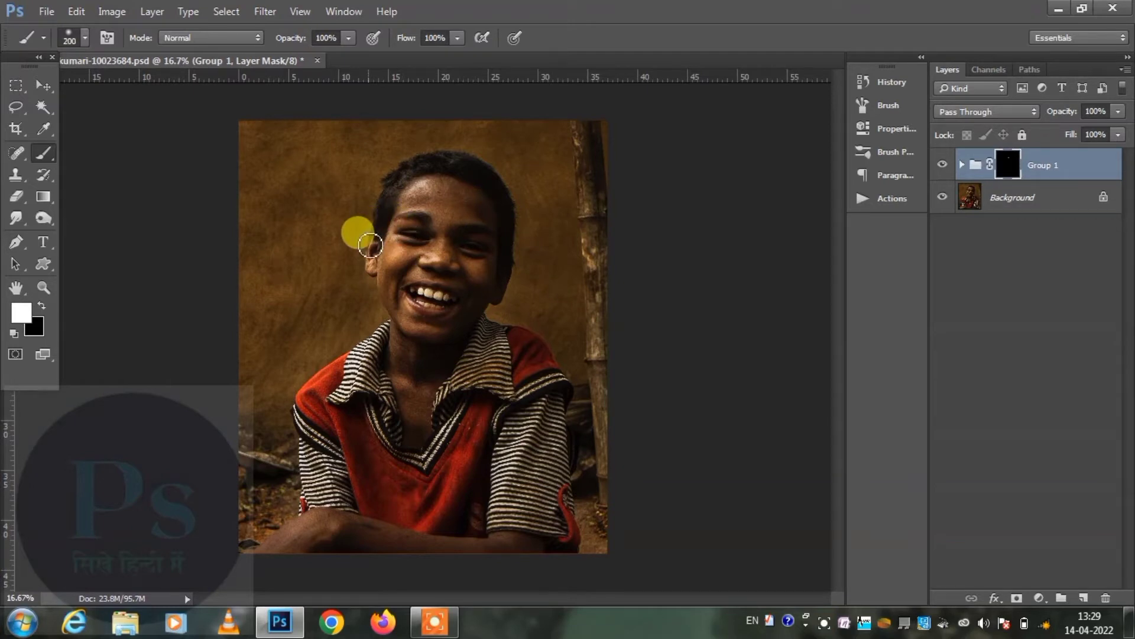
key(ctrl+plus)
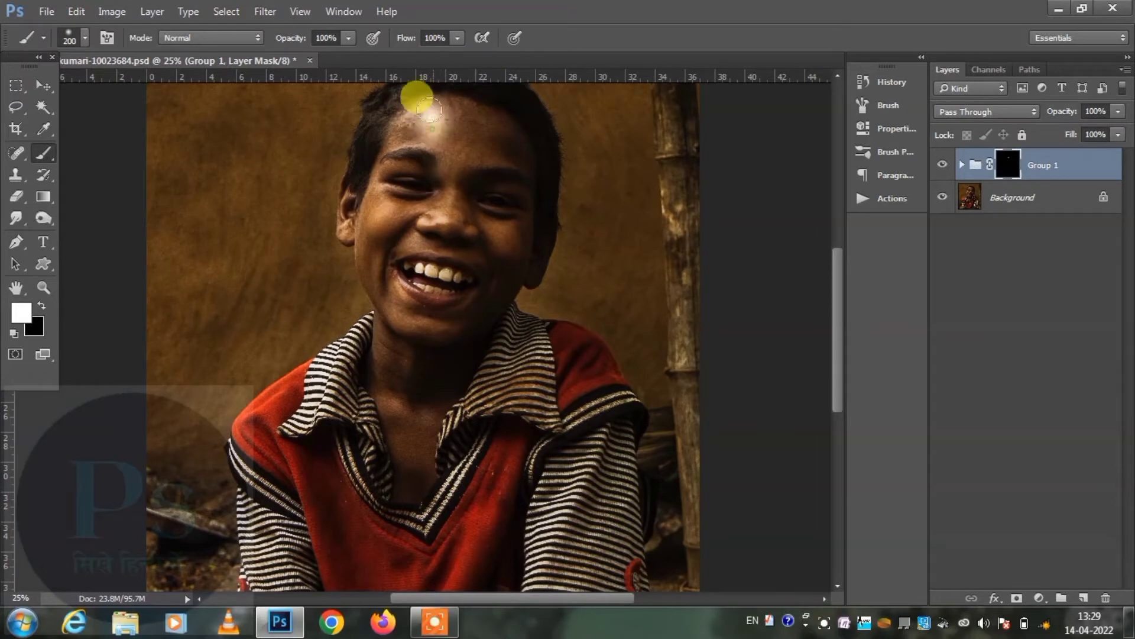
Step: Paint white on Group 1's mask over the forehead, left cheek, ear and forearm
mouse_move(410, 118)
mouse_down()
mouse_move(459, 117)
mouse_move(488, 194)
mouse_move(446, 183)
mouse_move(431, 160)
mouse_move(400, 152)
mouse_move(394, 165)
mouse_up()
mouse_move(367, 223)
mouse_down()
mouse_move(352, 190)
mouse_move(380, 268)
mouse_move(381, 216)
mouse_move(405, 177)
mouse_move(473, 273)
mouse_move(496, 166)
mouse_move(499, 274)
mouse_move(434, 307)
mouse_move(393, 278)
mouse_move(381, 251)
mouse_move(369, 260)
mouse_move(448, 353)
mouse_move(463, 343)
mouse_move(438, 367)
mouse_move(388, 344)
mouse_move(398, 413)
mouse_move(410, 421)
mouse_move(435, 385)
mouse_move(400, 406)
mouse_move(418, 414)
mouse_move(418, 403)
mouse_up()
scroll(436, 384, down, 2)
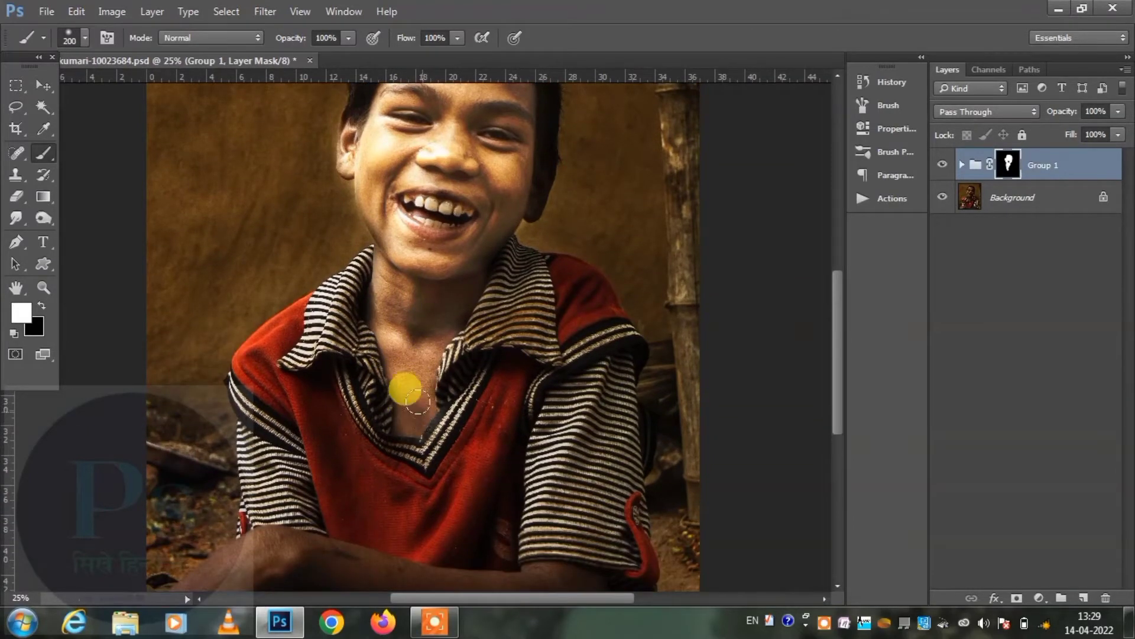
scroll(417, 402, down, 1)
scroll(406, 385, down, 2)
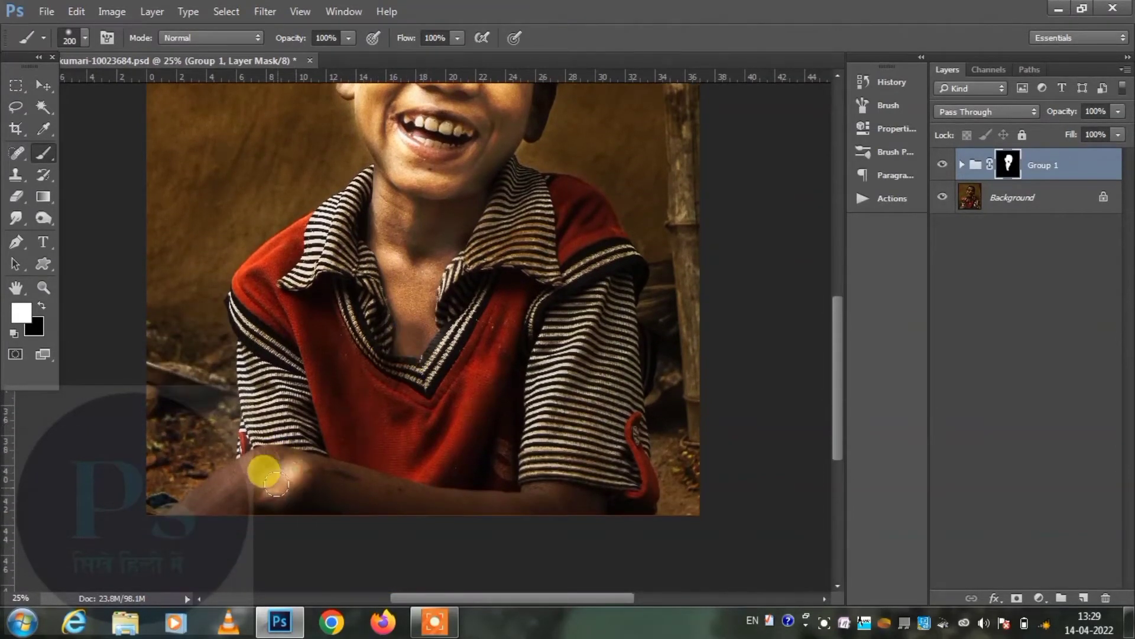
mouse_move(275, 484)
mouse_down()
mouse_move(232, 514)
mouse_move(256, 496)
mouse_move(262, 467)
mouse_move(216, 482)
mouse_move(191, 518)
mouse_move(202, 469)
mouse_move(194, 507)
mouse_move(257, 470)
mouse_move(362, 502)
mouse_move(278, 490)
mouse_move(368, 500)
mouse_move(350, 484)
mouse_move(418, 514)
mouse_move(398, 502)
mouse_move(408, 497)
mouse_move(361, 488)
mouse_move(484, 519)
mouse_move(578, 507)
mouse_move(540, 479)
mouse_move(494, 514)
mouse_move(438, 494)
mouse_move(570, 512)
mouse_move(549, 507)
mouse_move(489, 418)
mouse_move(512, 245)
mouse_move(524, 275)
mouse_move(461, 337)
mouse_move(406, 346)
mouse_move(377, 310)
mouse_move(417, 355)
mouse_move(503, 326)
mouse_move(477, 317)
mouse_move(494, 333)
mouse_up()
scroll(549, 507, up, 2)
scroll(549, 507, up, 3)
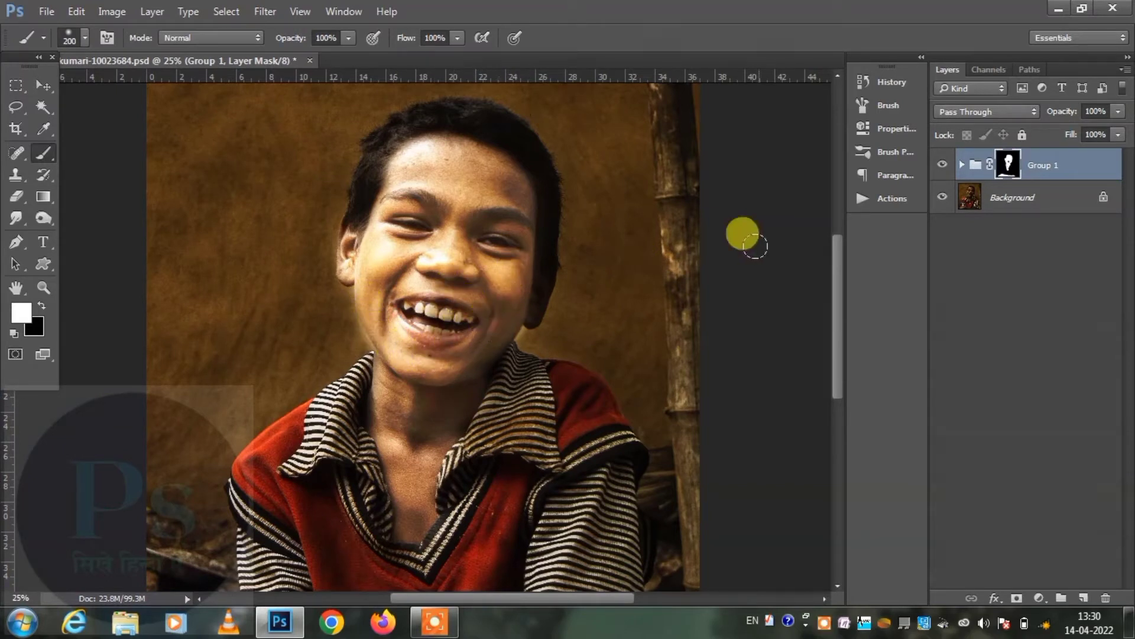
Step: Set Group 1 to 75% fill and 82% opacity, compare it on and off, then select Background
click(1118, 136)
drag(1117, 155, 1096, 158)
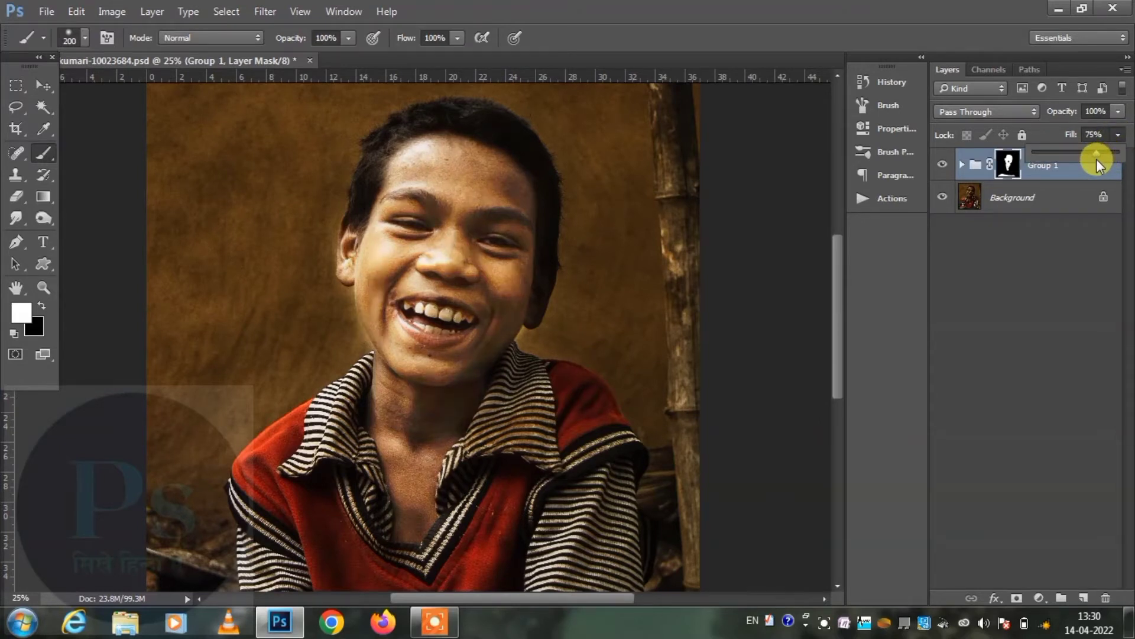
click(1118, 111)
drag(1110, 135, 1099, 134)
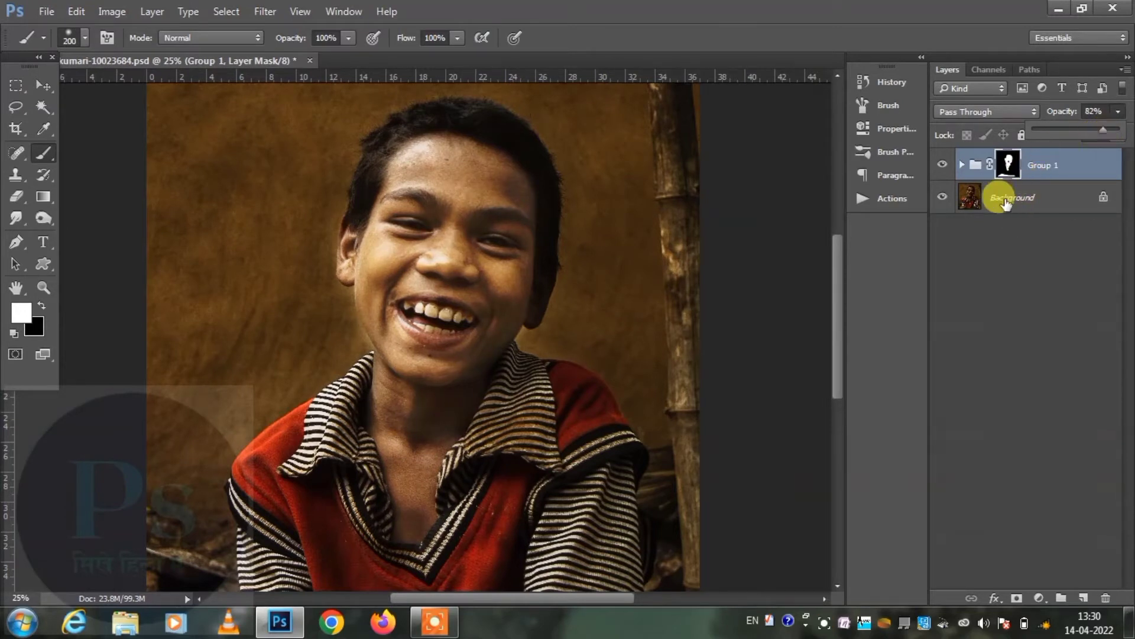
click(942, 165)
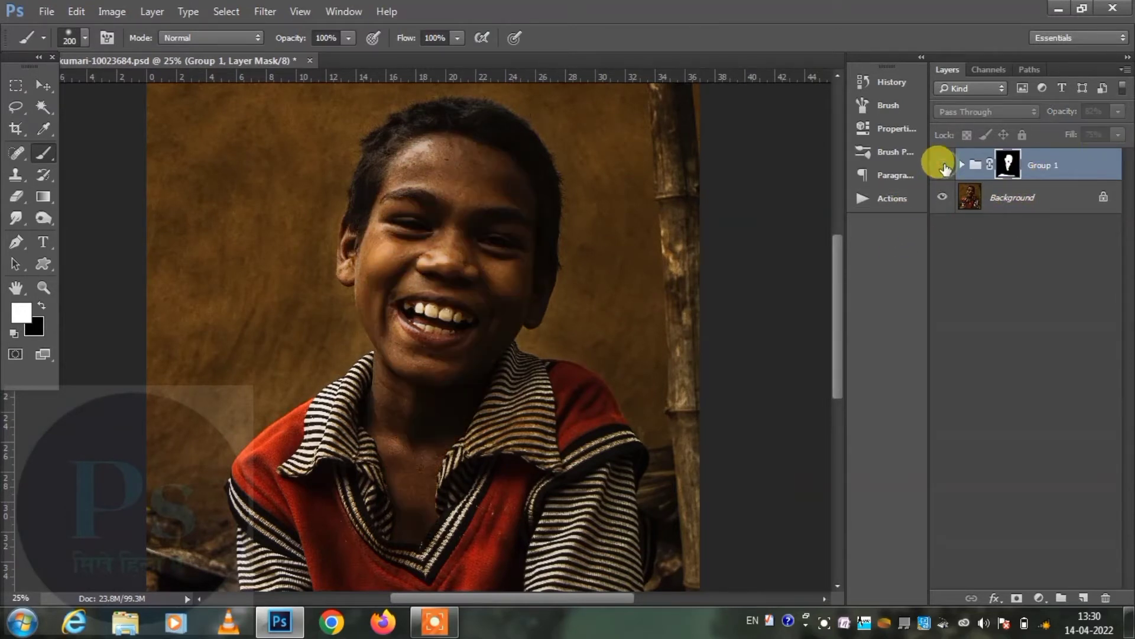
click(943, 166)
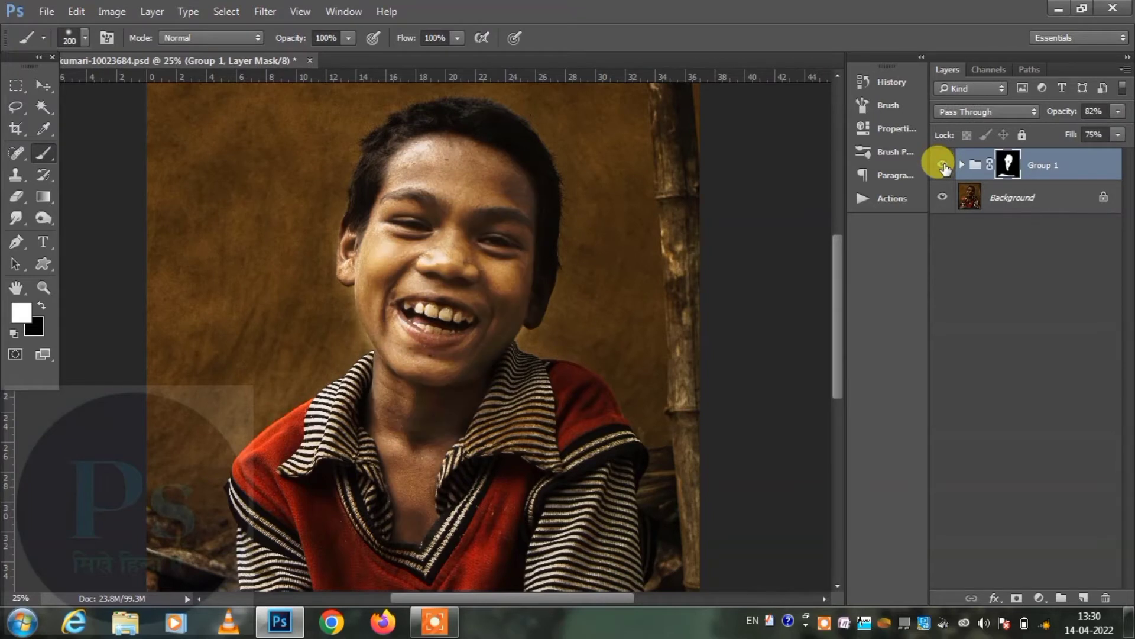
click(1021, 202)
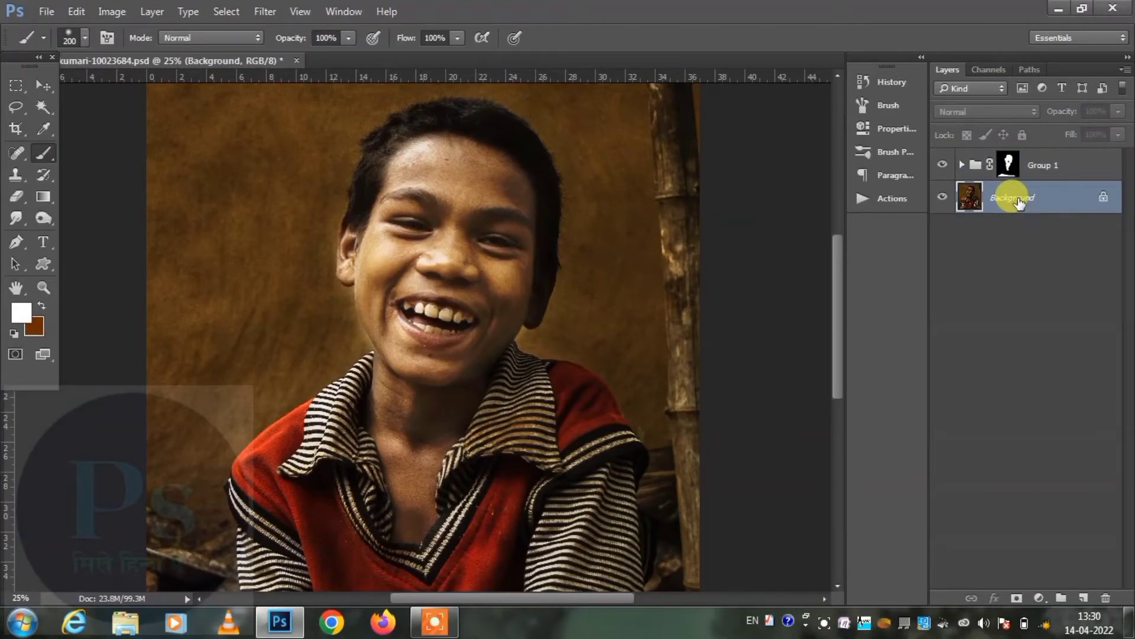
Step: Duplicate the Background into Group 1 and stamp the visible image into a new Layer 2
key(ctrl+j)
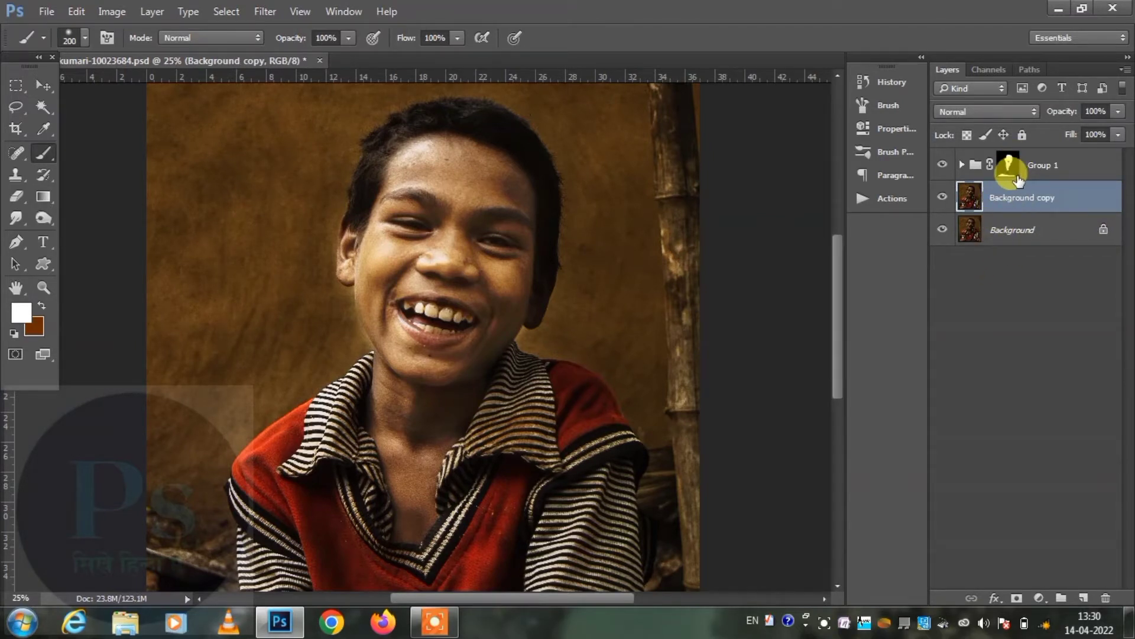
drag(1018, 180, 1018, 182)
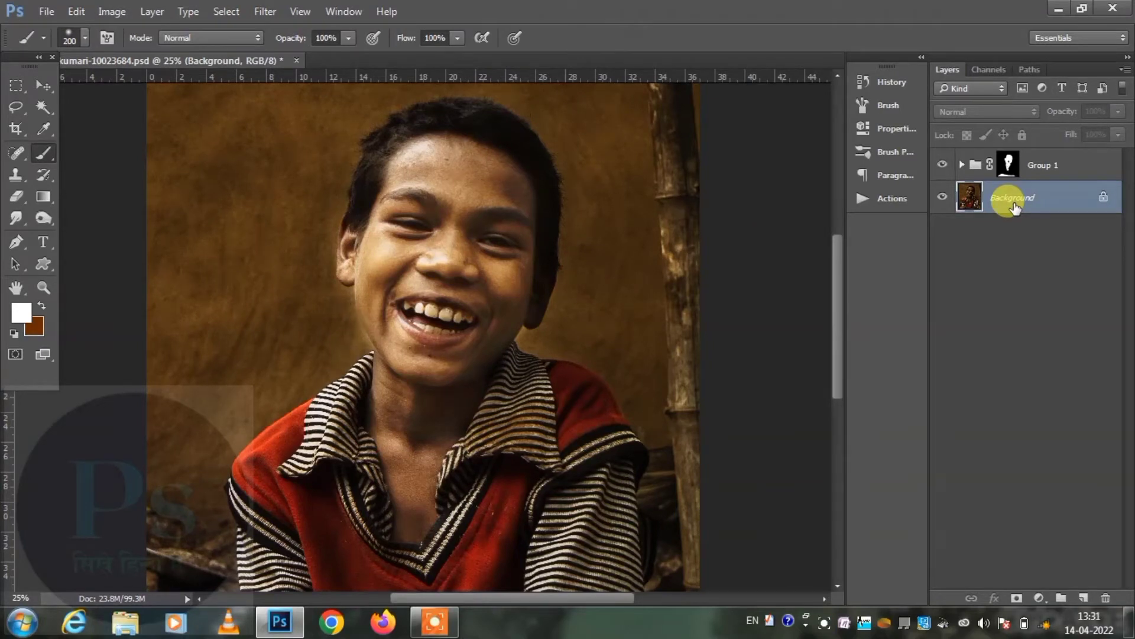
key(ctrl+shift+alt+e)
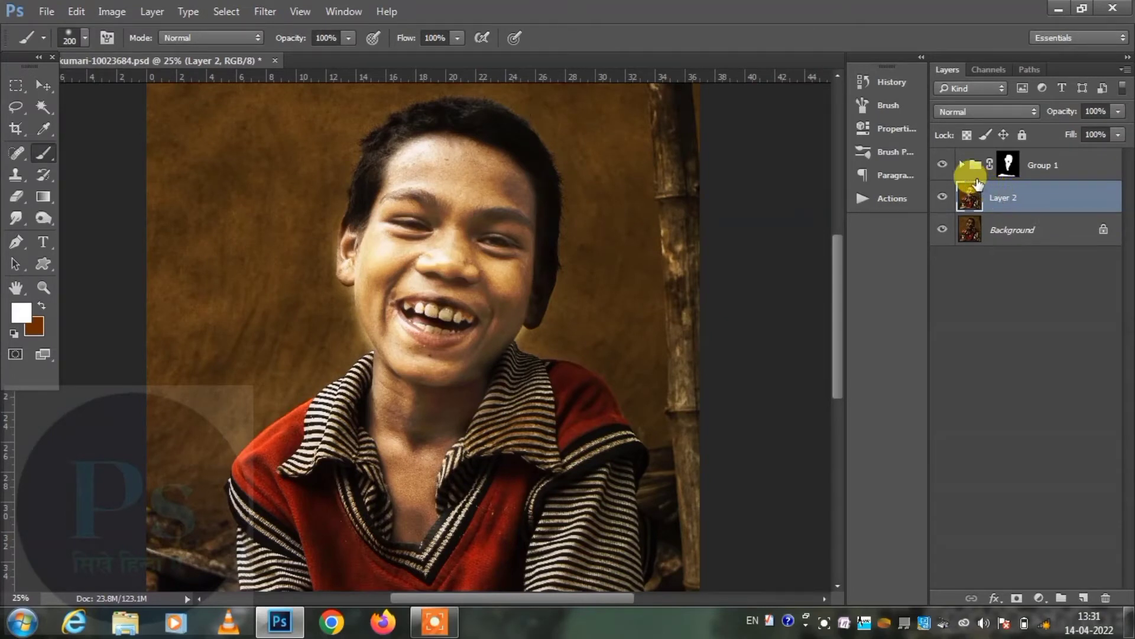
Step: Delete Group 1, compare Layer 2 on and off, and zoom in on the face
click(942, 163)
click(1062, 166)
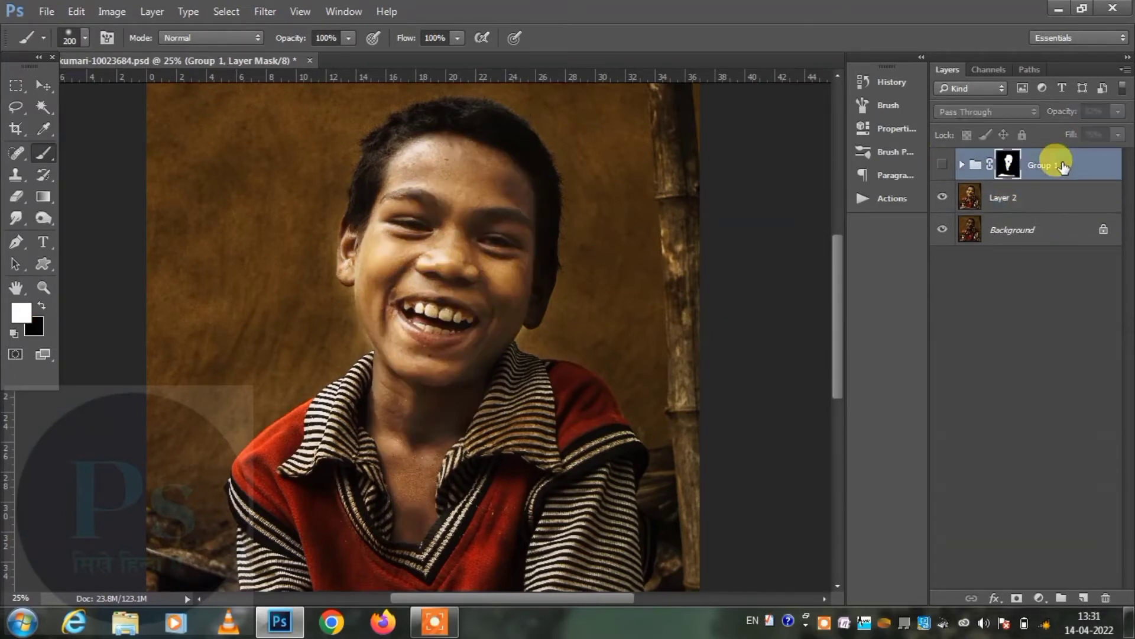
key(Delete)
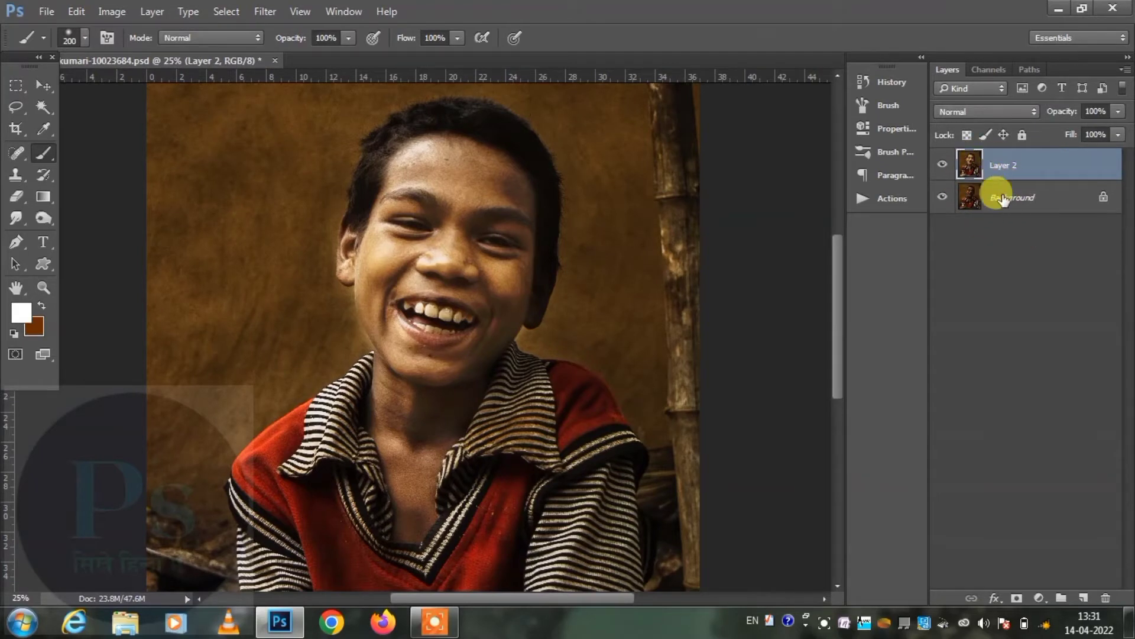
click(941, 166)
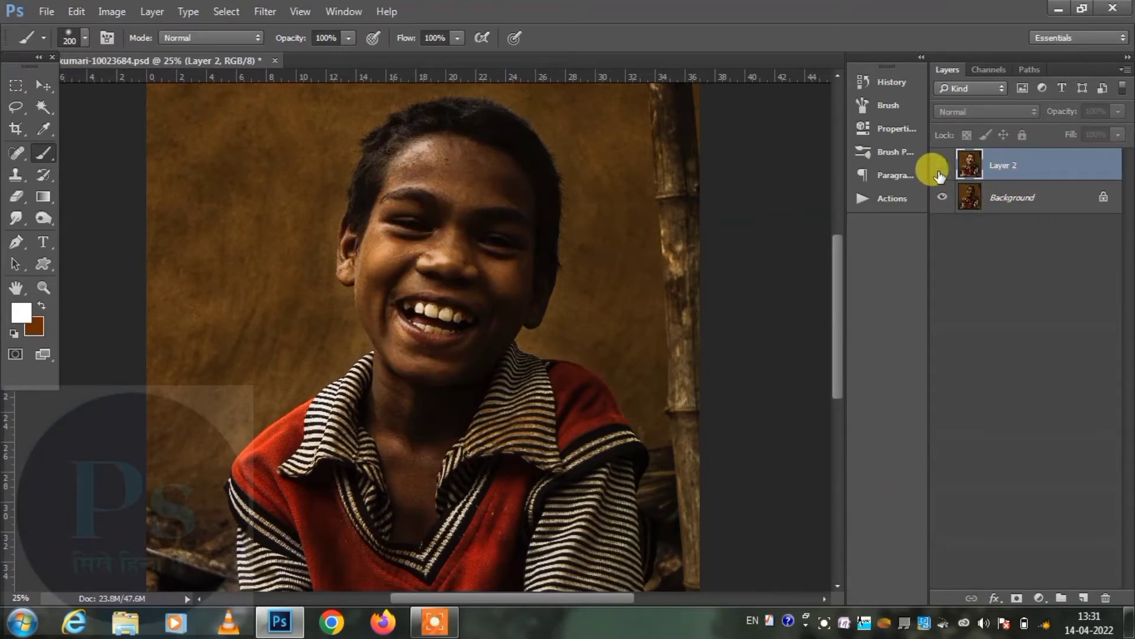
click(941, 167)
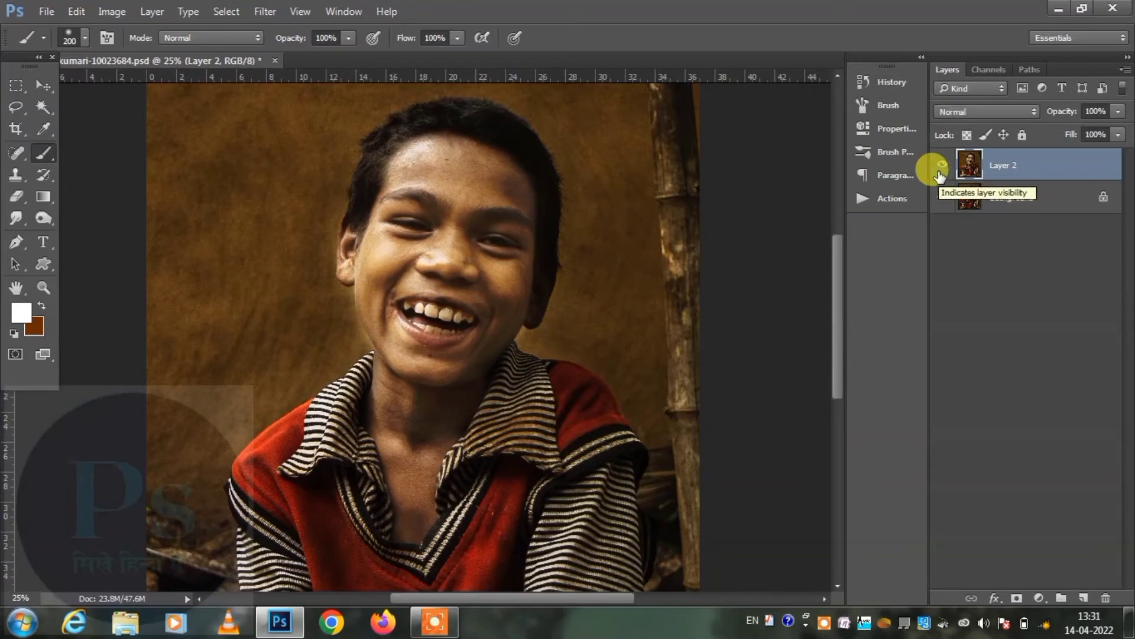
key(ctrl+plus)
key(ctrl+plus)
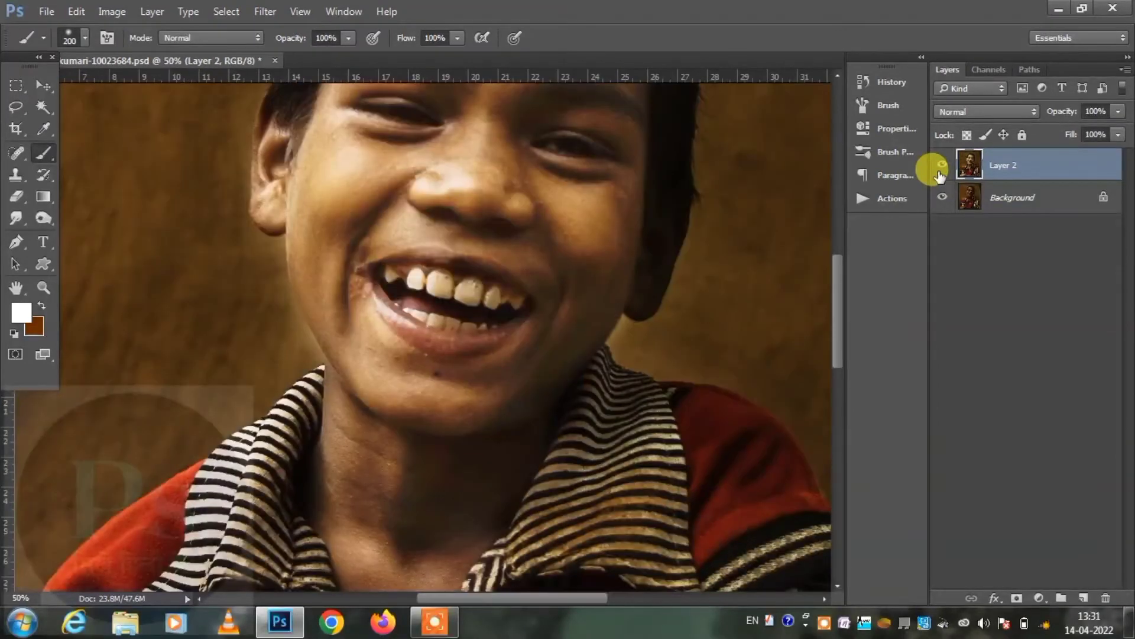
scroll(629, 233, up, 2)
scroll(629, 248, up, 1)
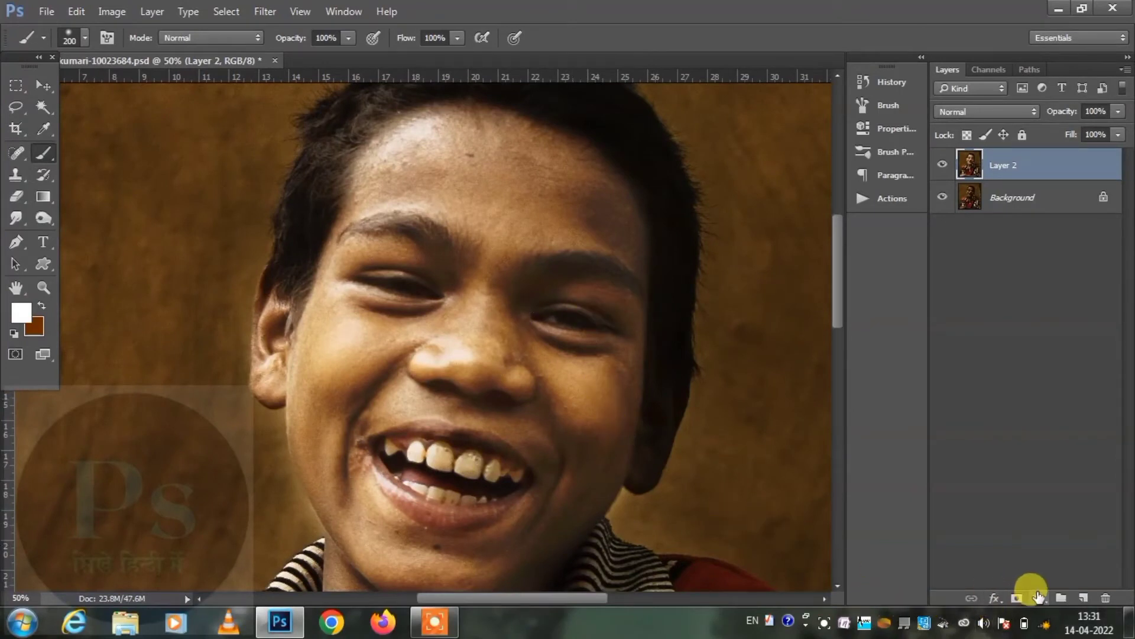
Step: Add a Hue/Saturation adjustment layer and raise Yellows lightness to +67
click(1037, 596)
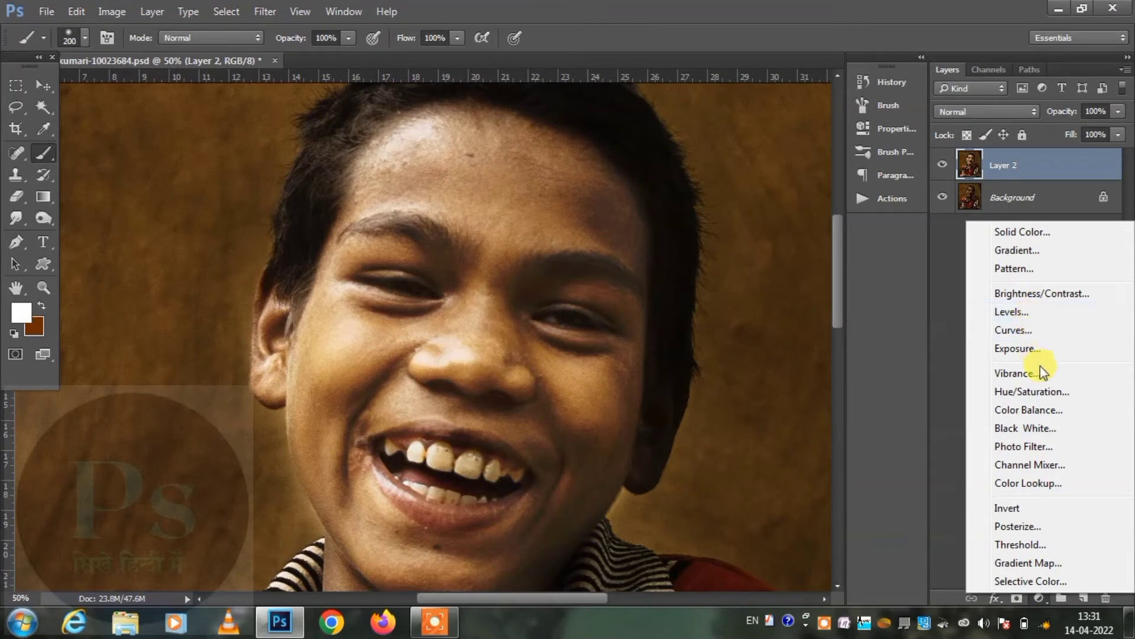
click(1033, 392)
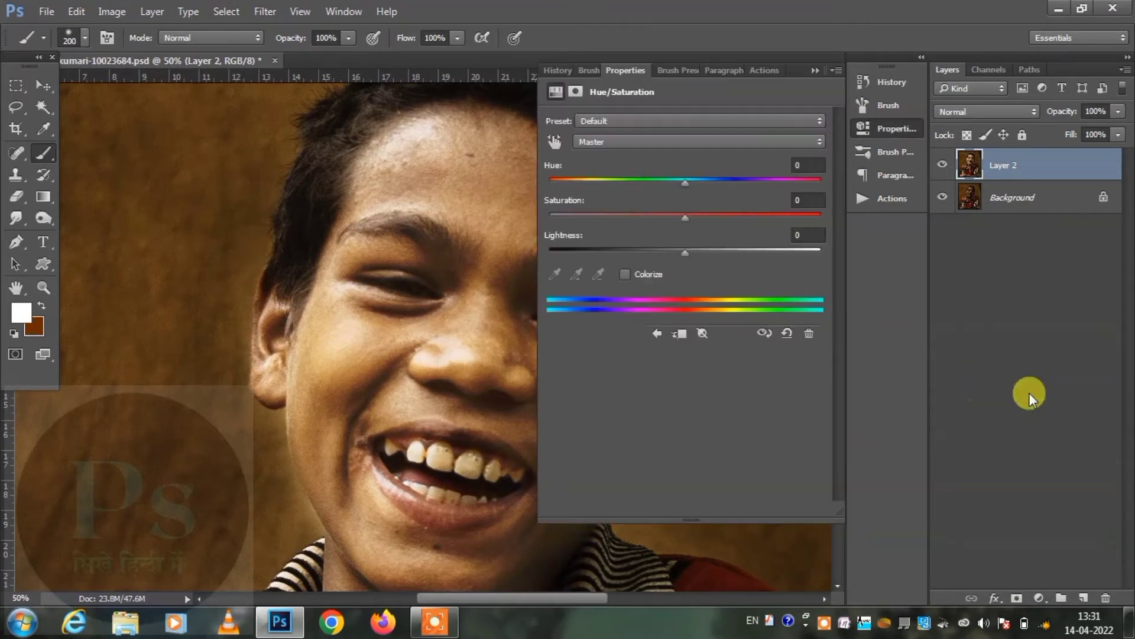
click(646, 143)
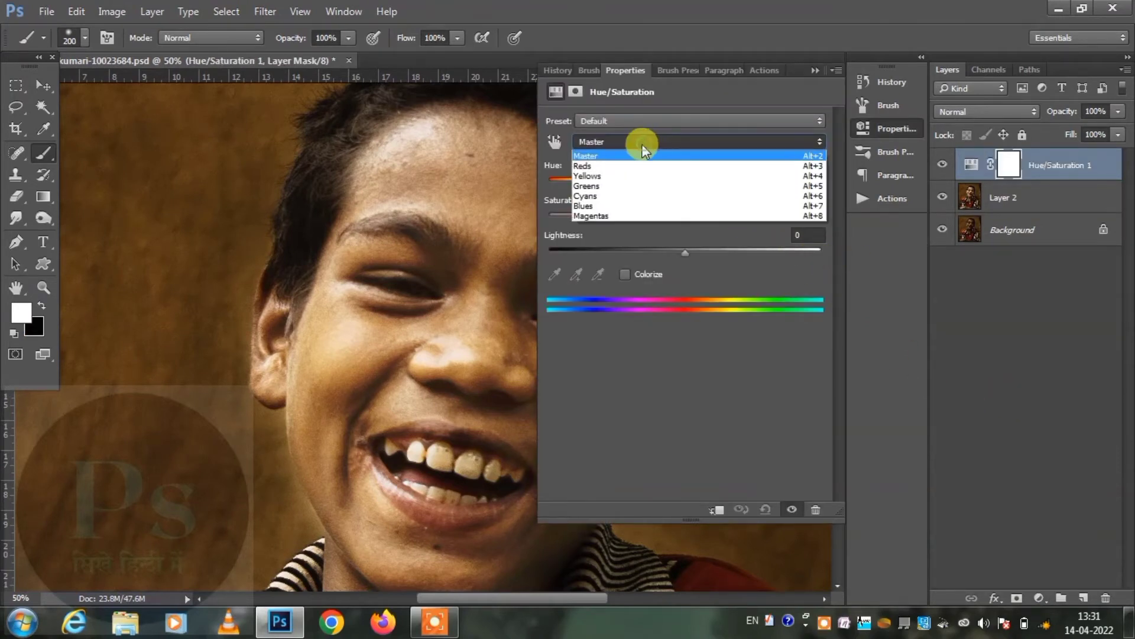
click(616, 175)
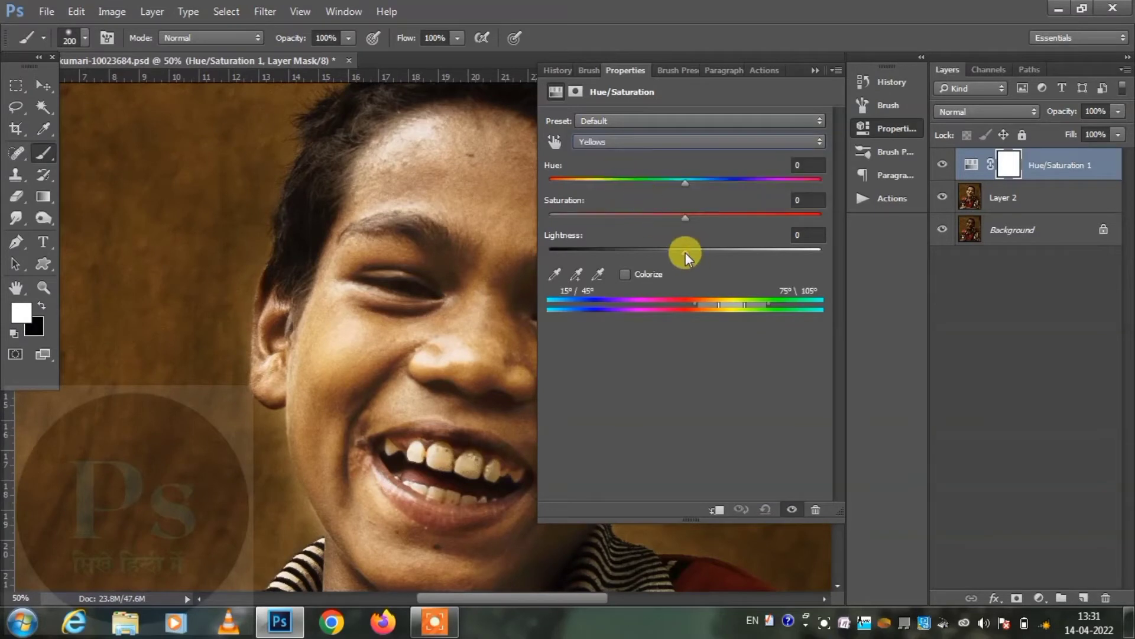
drag(686, 252, 811, 254)
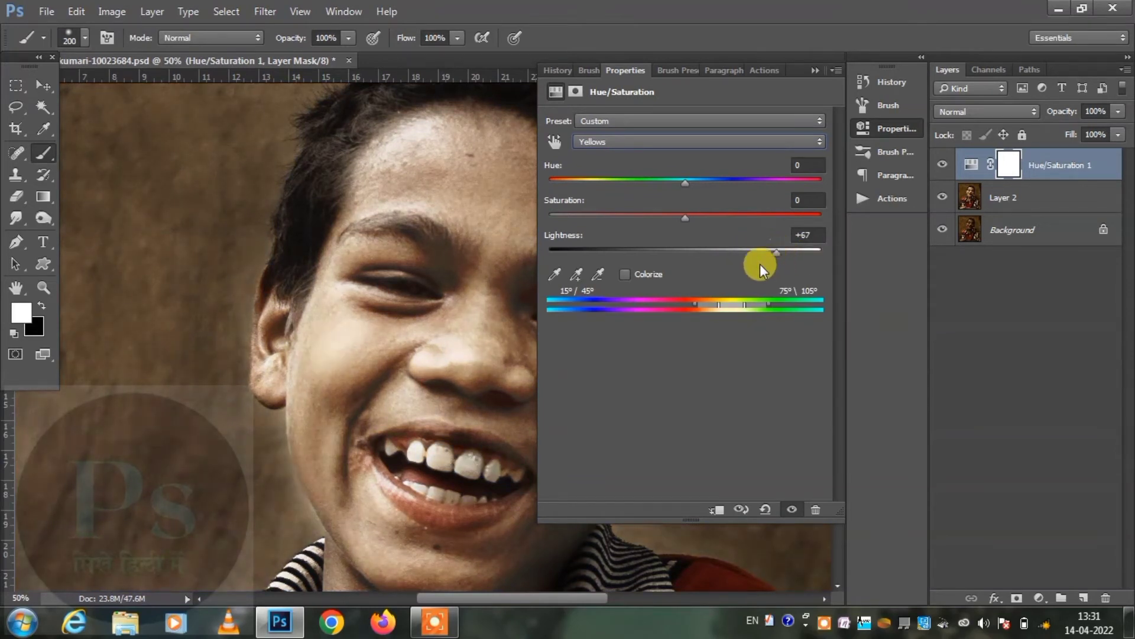
Step: Raise the Reds lightness to +14 and collapse the Properties panel
click(643, 144)
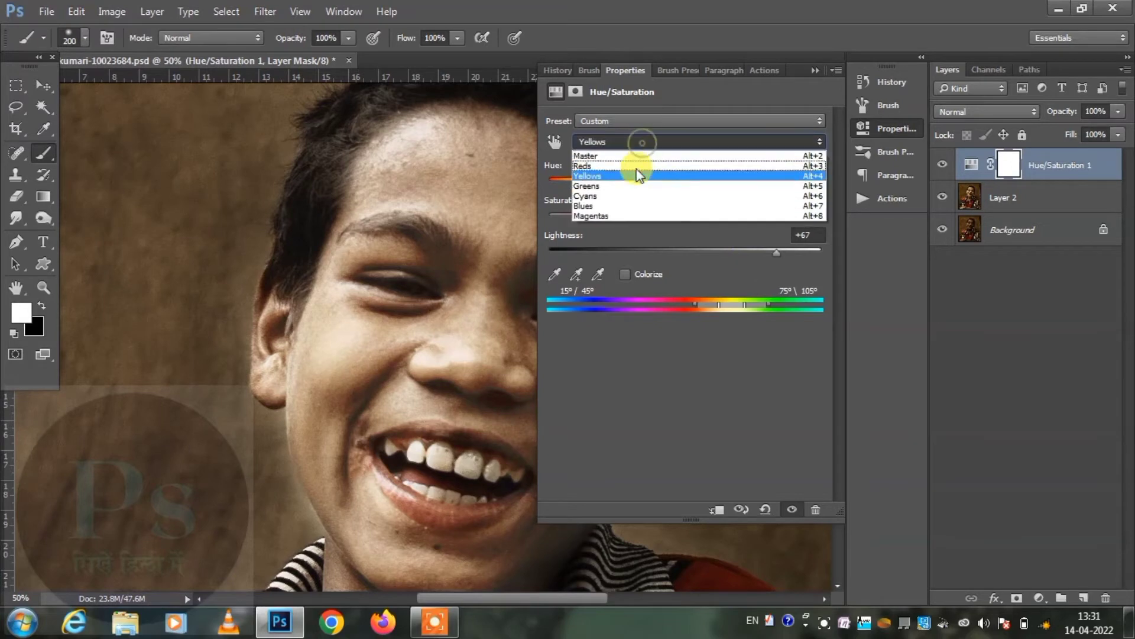
click(622, 169)
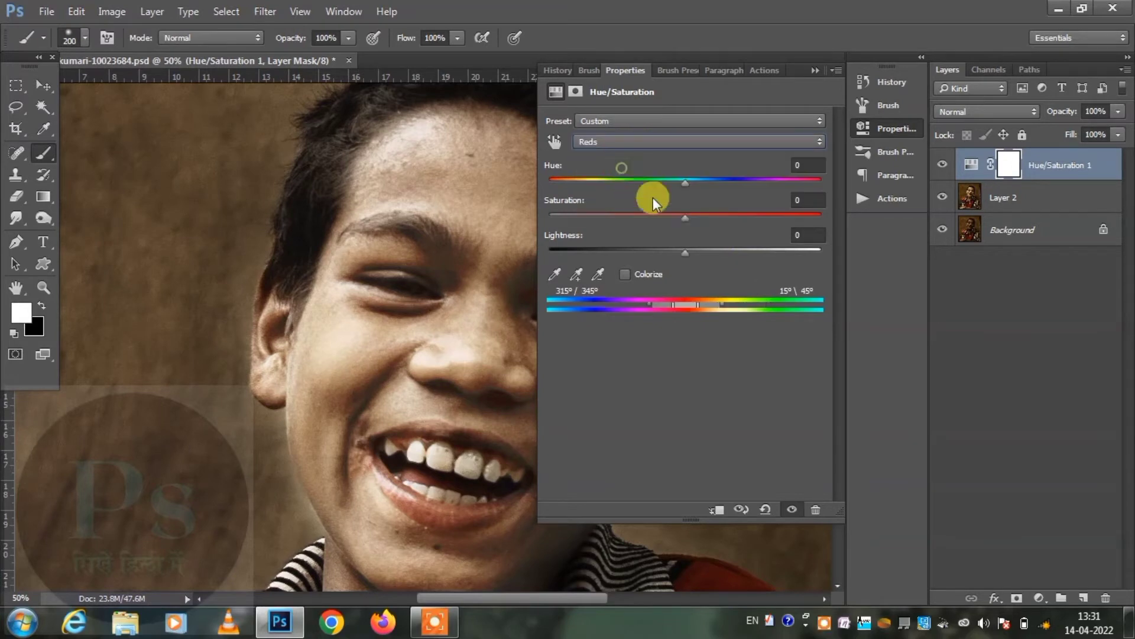
click(704, 251)
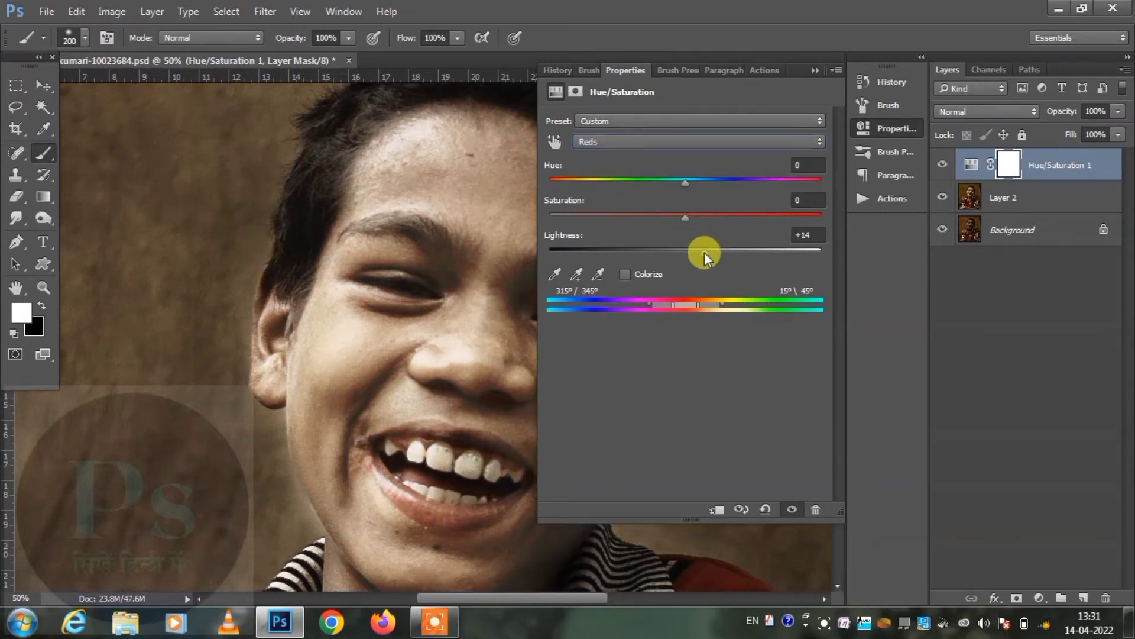
click(814, 71)
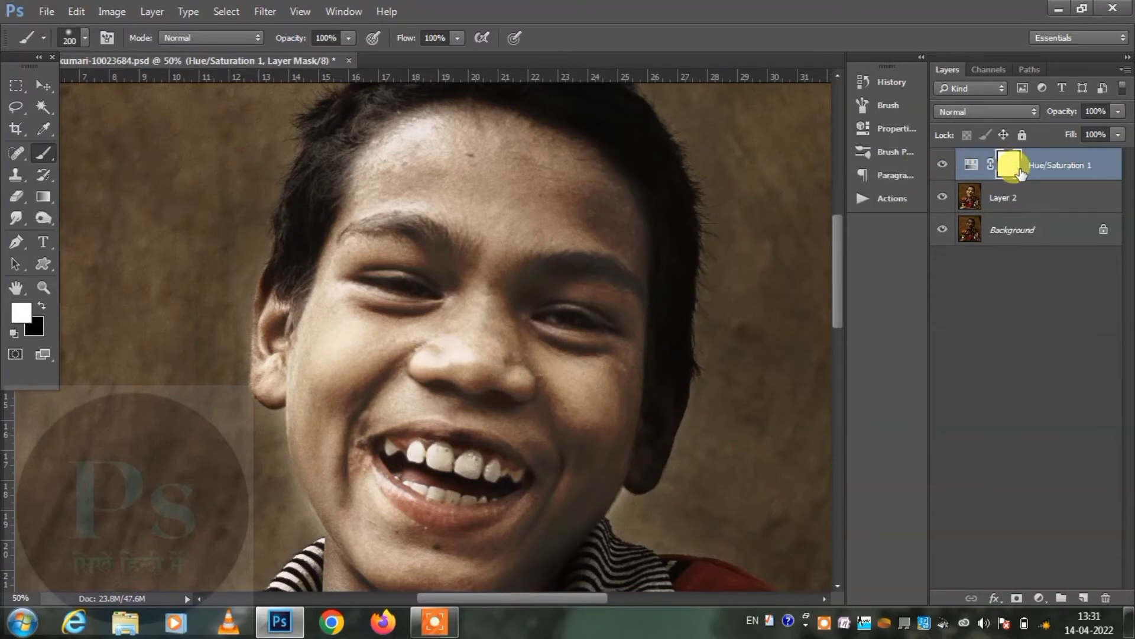
Step: Invert the Hue/Saturation mask to black and paint white over the forehead and face
key(ctrl+i)
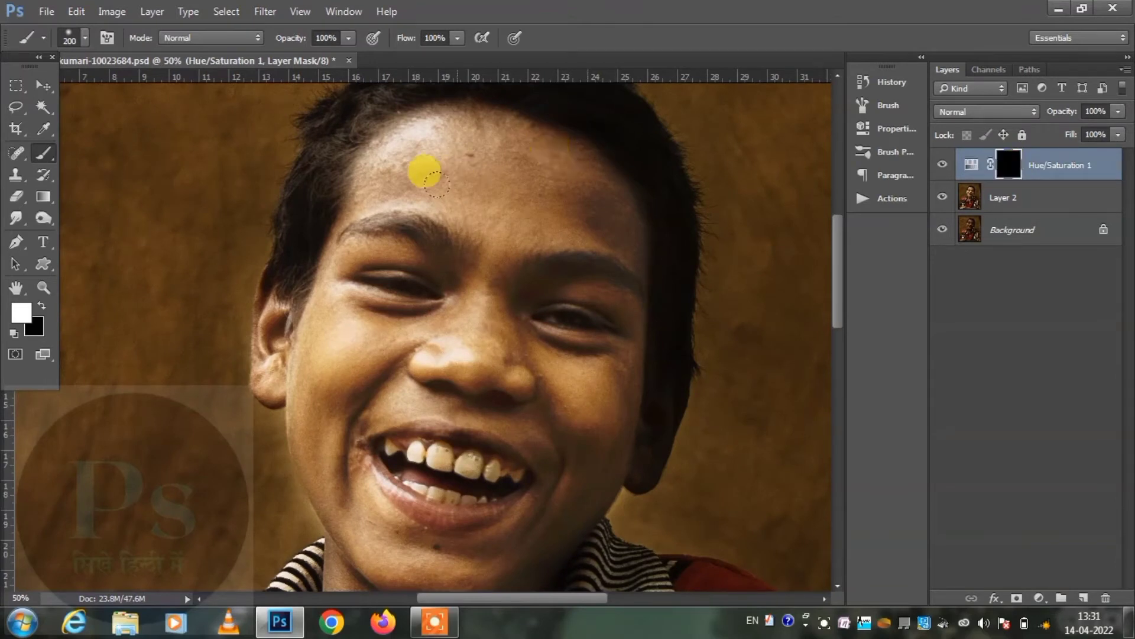
drag(441, 188, 441, 173)
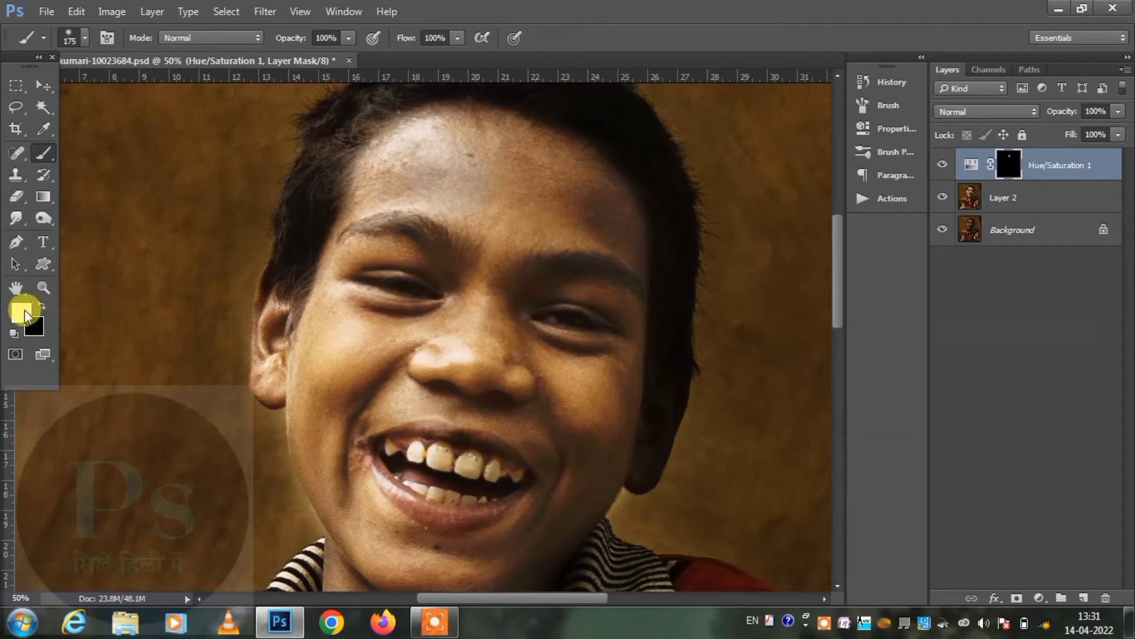
mouse_move(458, 162)
mouse_down()
mouse_move(470, 176)
mouse_move(379, 184)
mouse_move(458, 133)
mouse_move(528, 193)
mouse_move(494, 235)
mouse_move(533, 169)
mouse_move(589, 223)
mouse_move(459, 248)
mouse_move(334, 236)
mouse_move(355, 327)
mouse_move(446, 290)
mouse_move(528, 316)
mouse_move(545, 258)
mouse_move(502, 248)
mouse_move(594, 256)
mouse_move(540, 360)
mouse_move(446, 284)
mouse_move(325, 278)
mouse_move(273, 247)
mouse_move(324, 385)
mouse_move(321, 355)
mouse_move(515, 422)
mouse_move(381, 444)
mouse_up()
scroll(528, 315, down, 3)
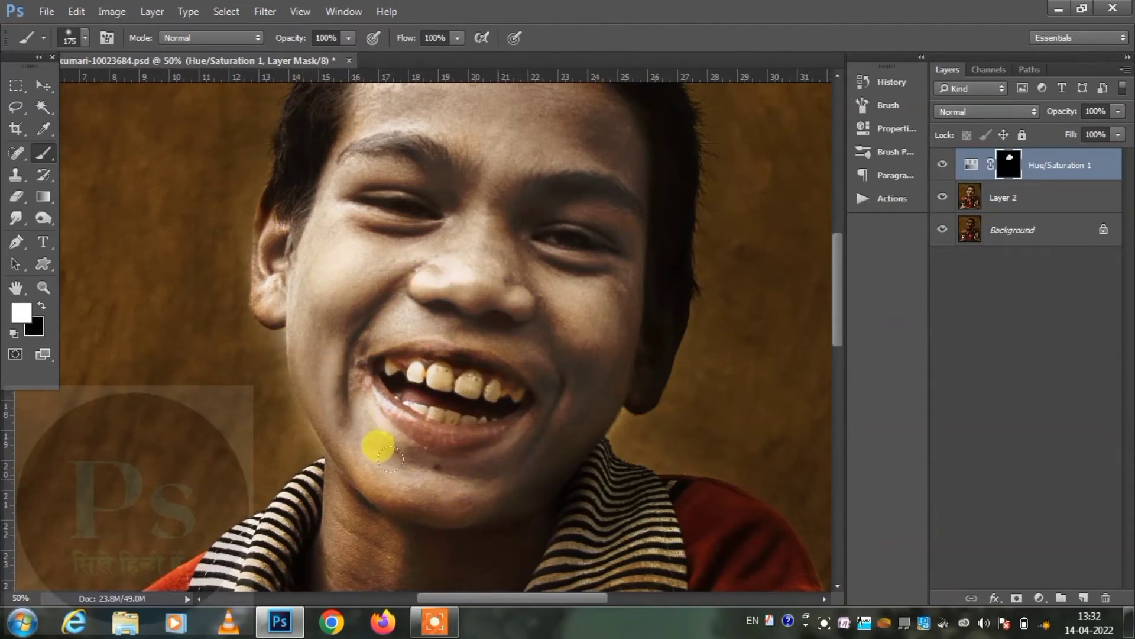
scroll(398, 405, down, 2)
scroll(337, 367, down, 3)
mouse_move(337, 367)
mouse_down()
mouse_move(320, 308)
mouse_move(359, 443)
mouse_move(456, 382)
mouse_move(420, 521)
mouse_move(392, 461)
mouse_move(373, 540)
mouse_move(408, 436)
mouse_move(364, 448)
mouse_up()
Step: Paint the lightening back onto the boy's neck and arm lower in the frame
scroll(401, 423, down, 2)
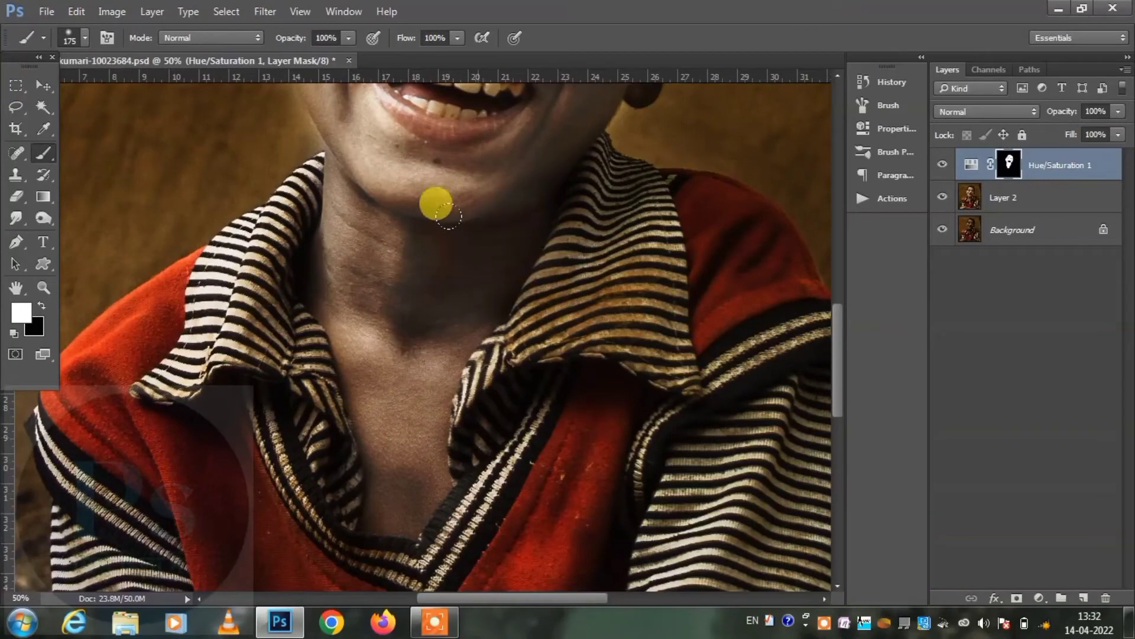
scroll(378, 264, down, 5)
scroll(395, 268, down, 3)
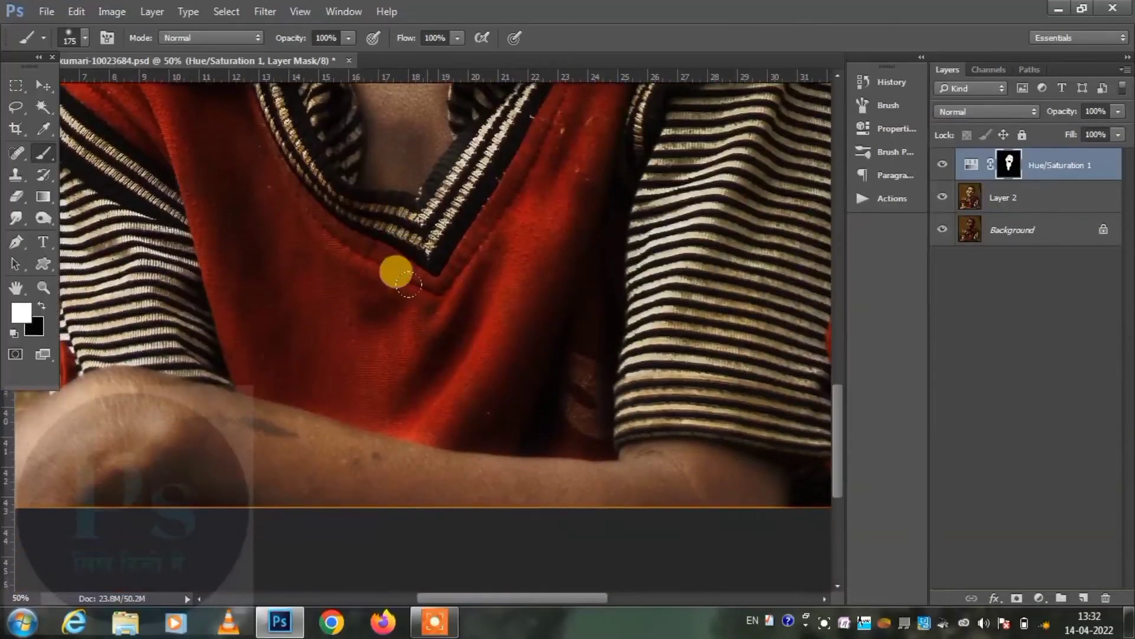
scroll(190, 363, down, 3)
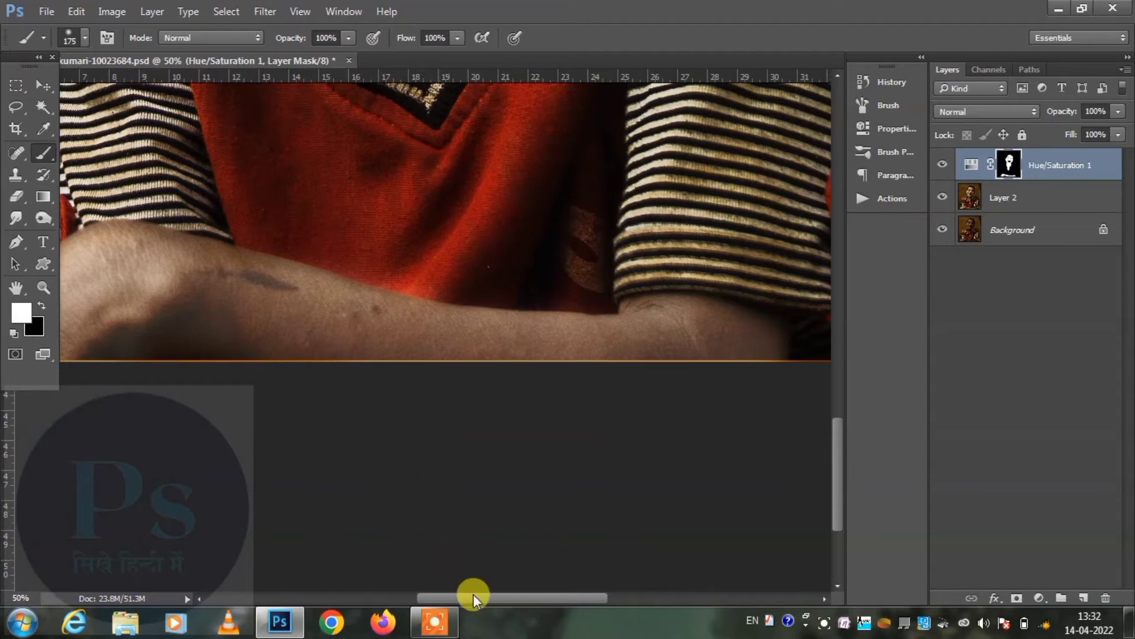
drag(469, 595, 437, 598)
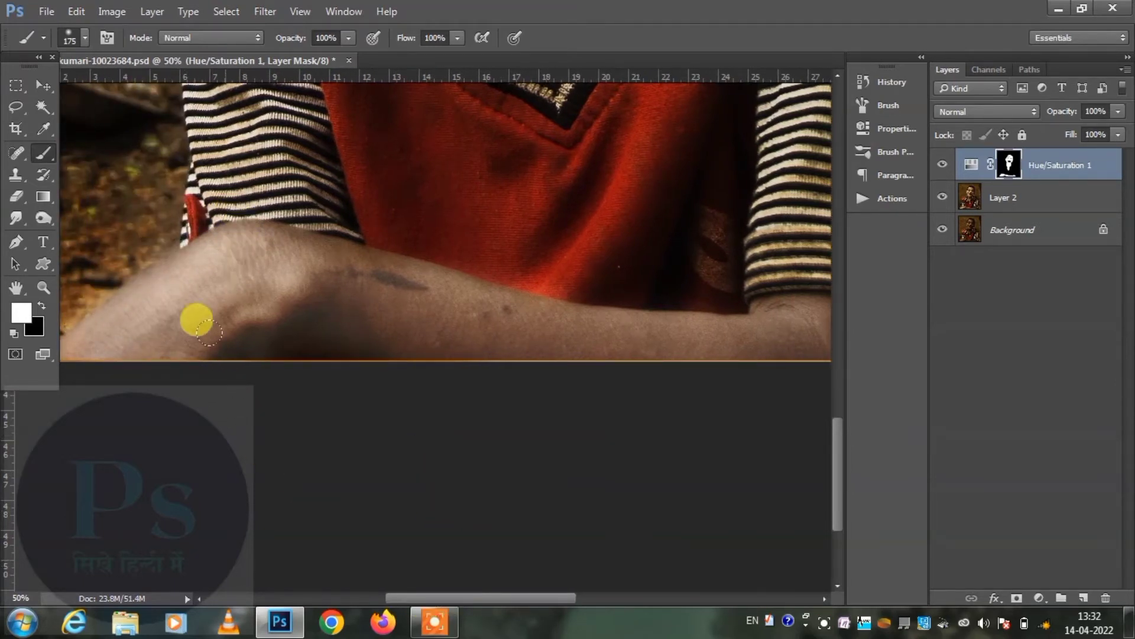
Step: Paint white on the mask over the teeth to whiten them
scroll(198, 328, up, 3)
scroll(198, 328, up, 4)
scroll(201, 327, up, 4)
scroll(205, 325, up, 4)
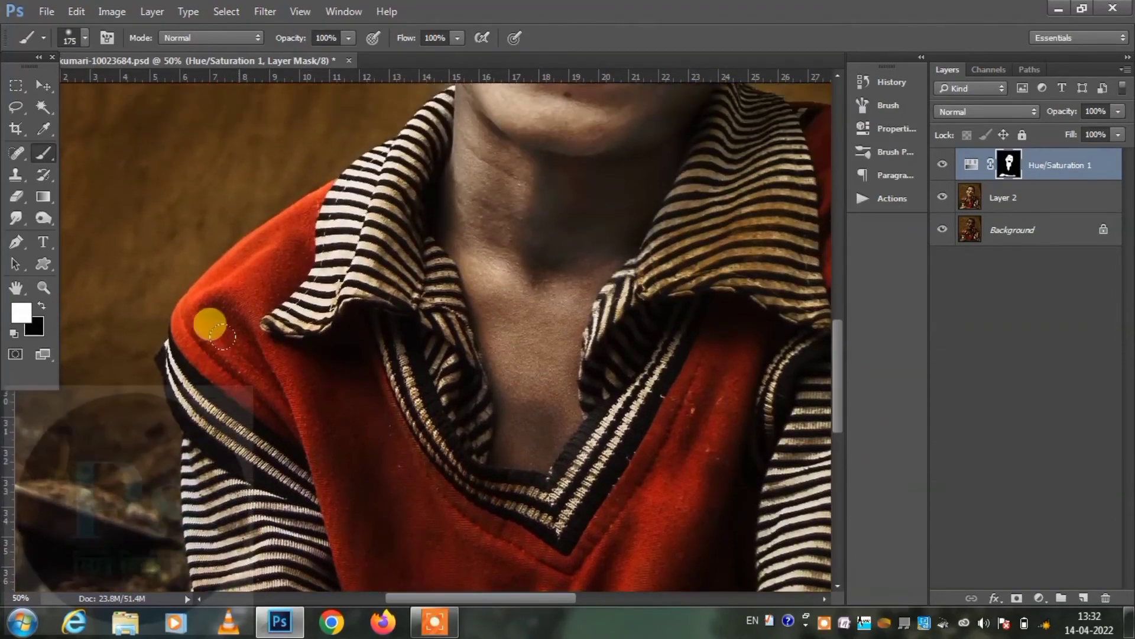
scroll(210, 324, up, 4)
scroll(210, 323, up, 4)
scroll(219, 313, up, 4)
scroll(482, 307, up, 2)
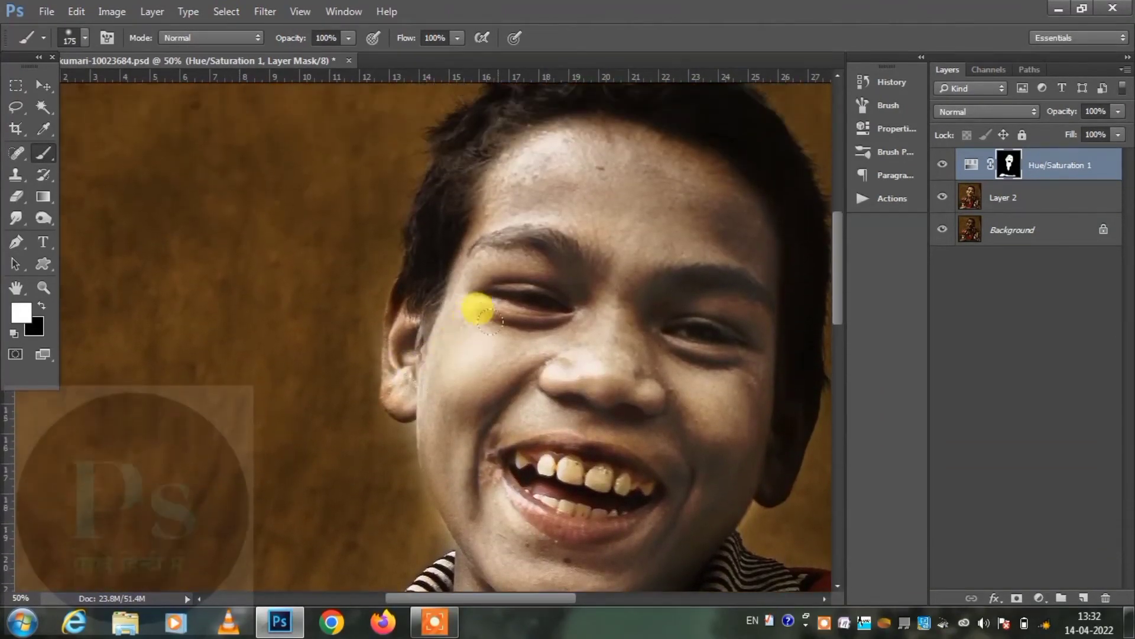
scroll(520, 396, up, 4)
scroll(528, 406, down, 1)
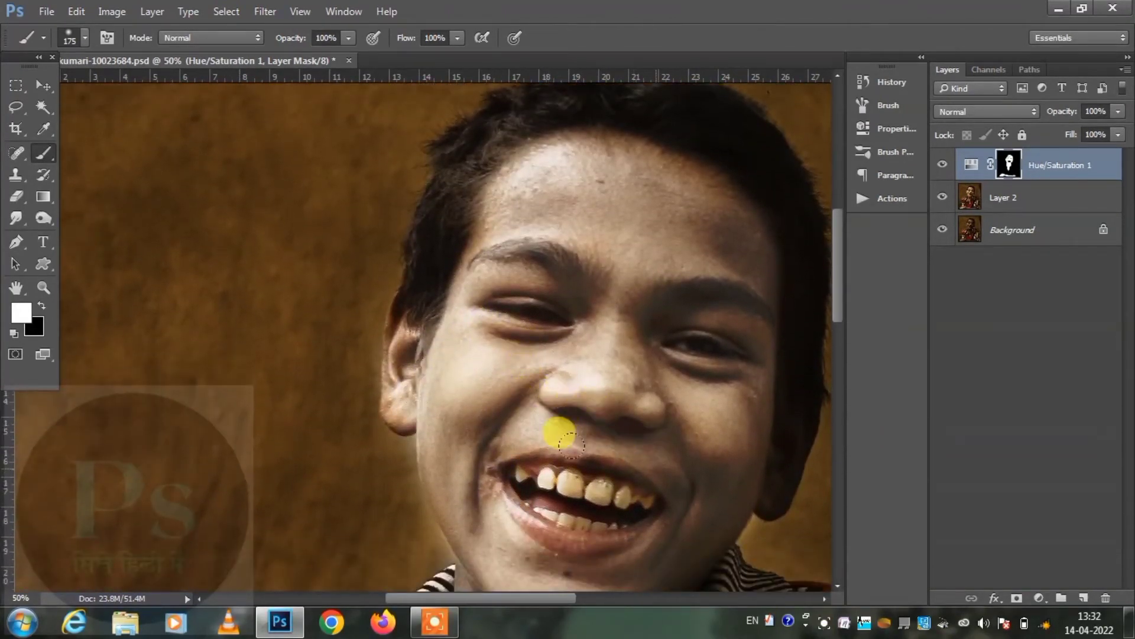
mouse_move(519, 465)
mouse_down()
mouse_move(540, 495)
mouse_move(523, 509)
mouse_up()
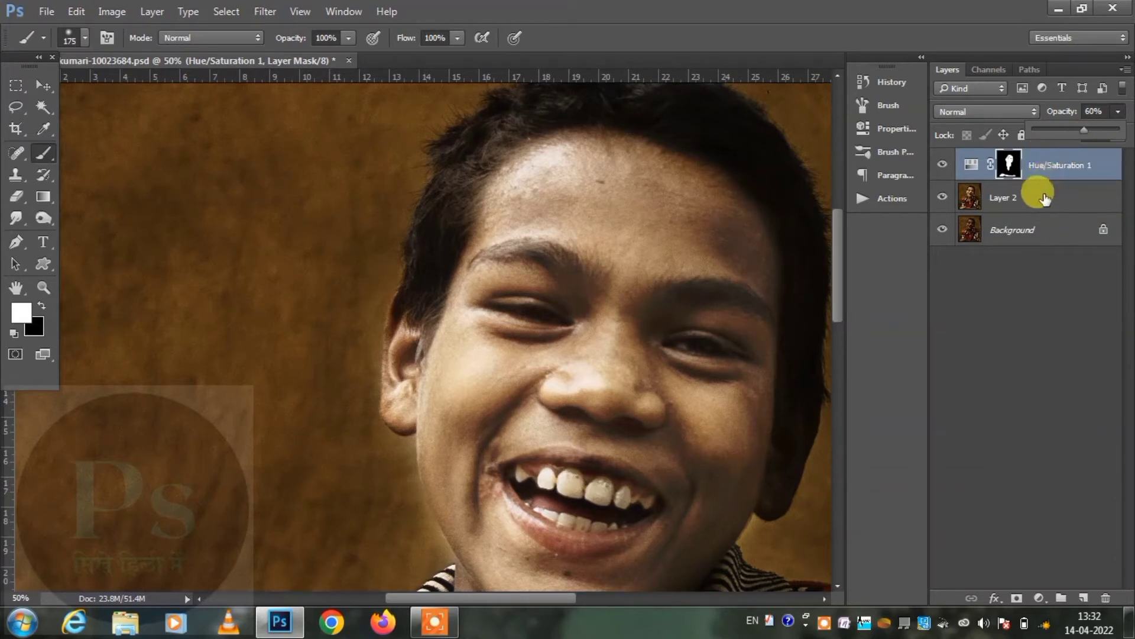
Step: Merge the Hue/Saturation layer into Layer 2, compare it on and off, then zoom to the chin
key(ctrl+e)
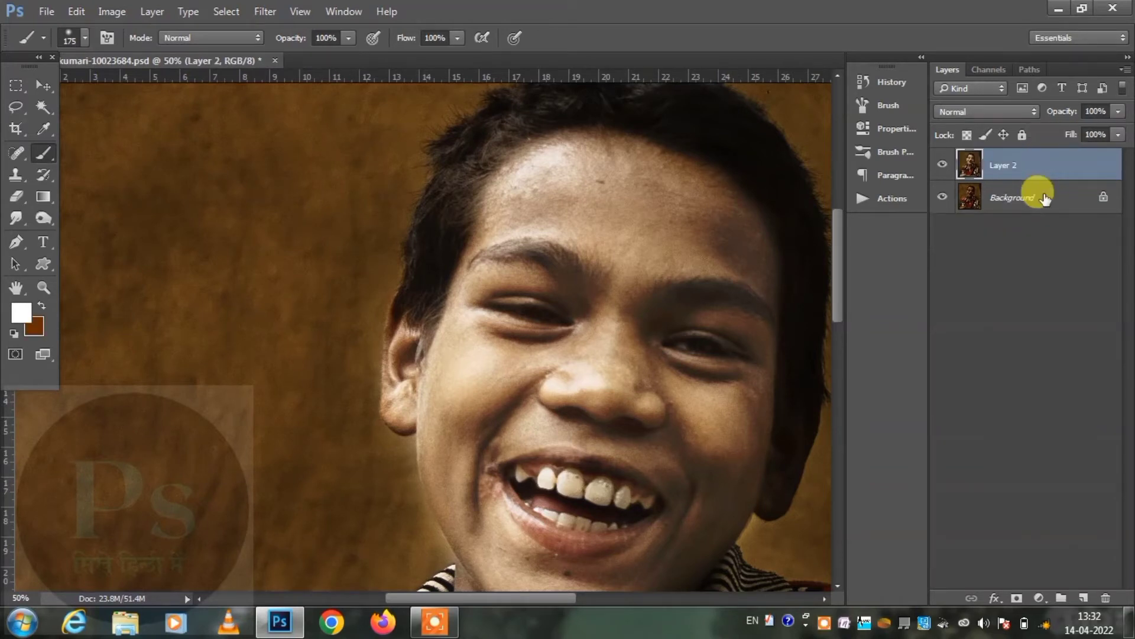
click(942, 168)
click(942, 167)
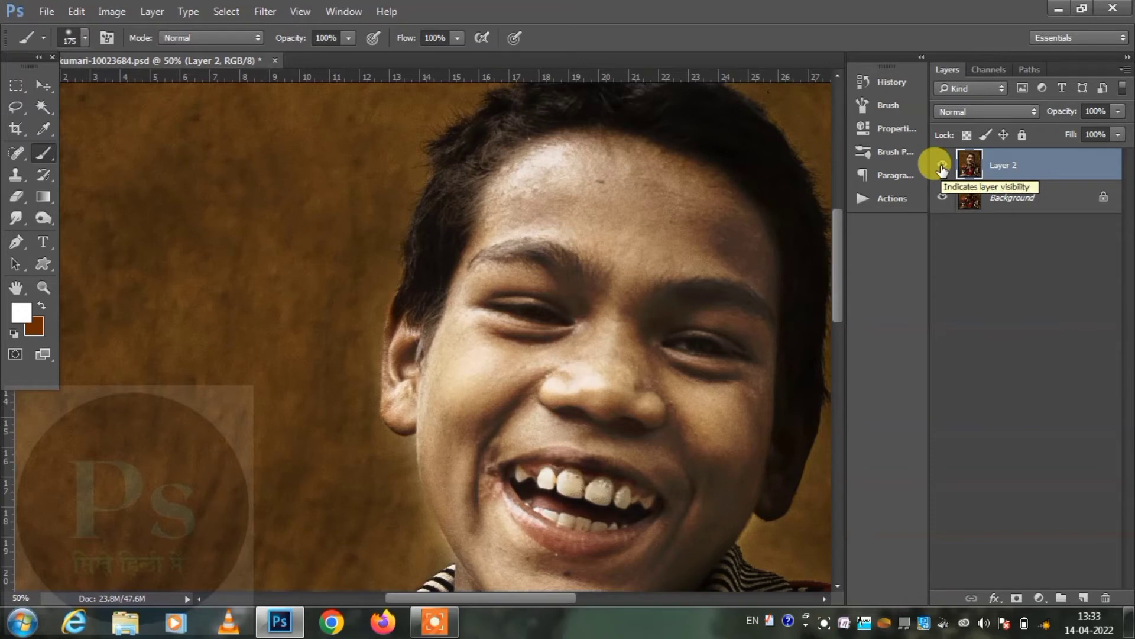
key(ctrl+minus)
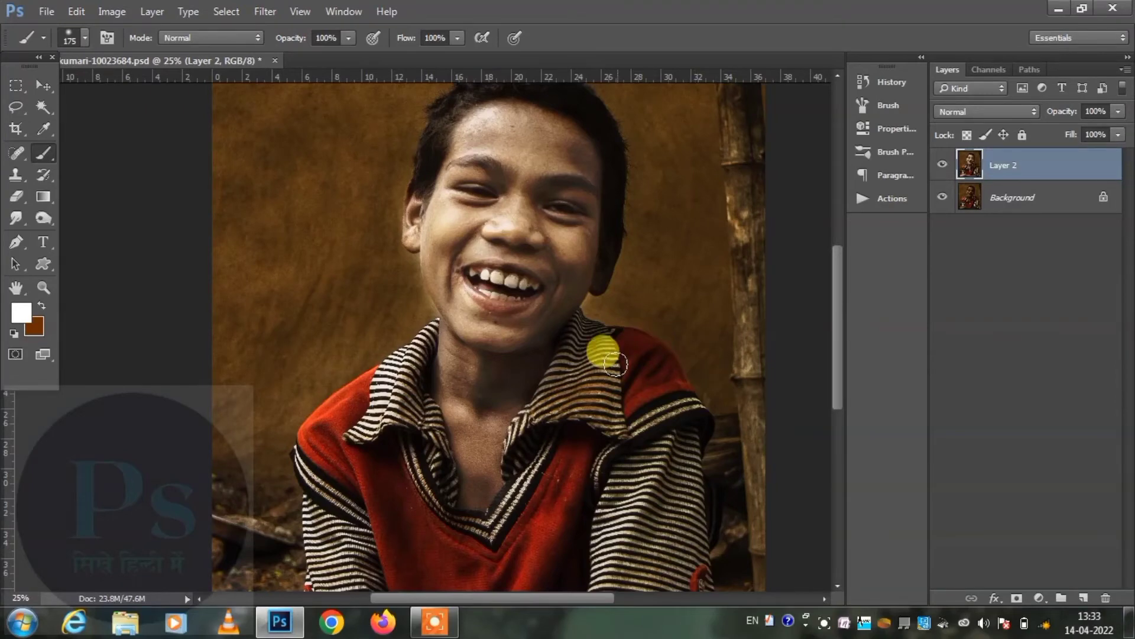
key(ctrl+plus)
key(ctrl+plus)
key(ctrl+plus)
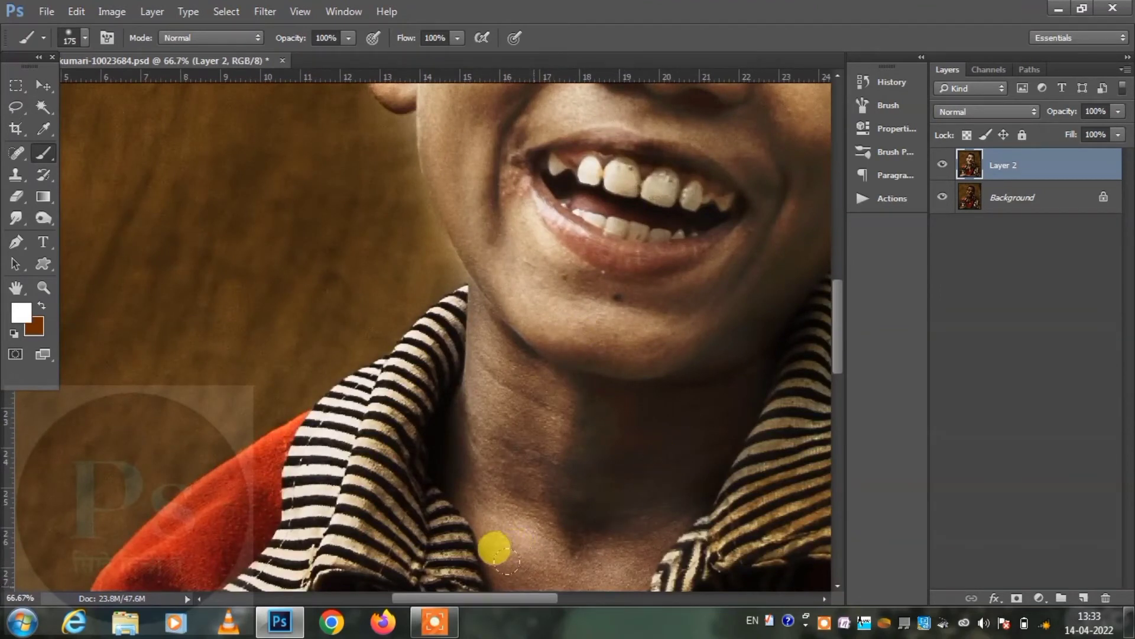
drag(509, 596, 530, 596)
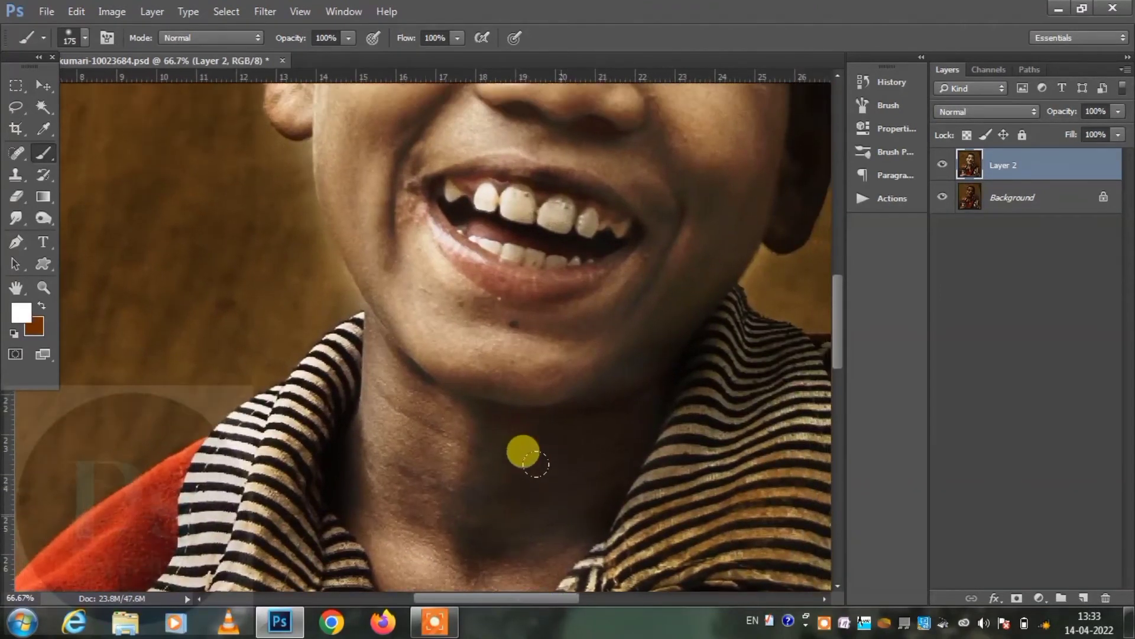
scroll(519, 451, up, 3)
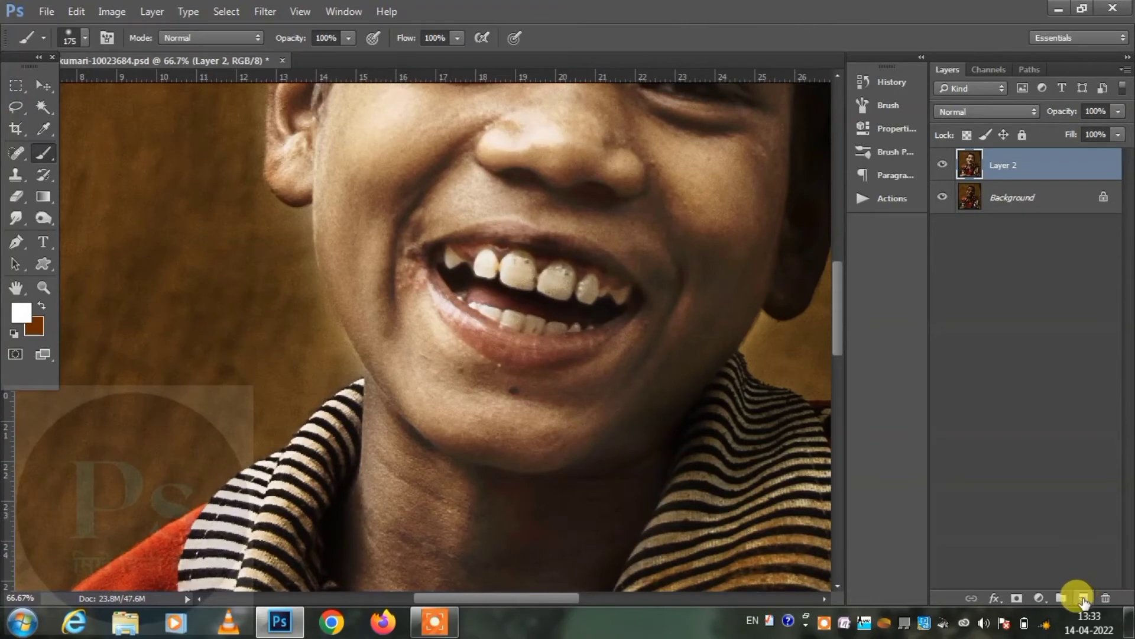
Step: Add a new Soft Light layer and paint white over the upper teeth
click(1084, 599)
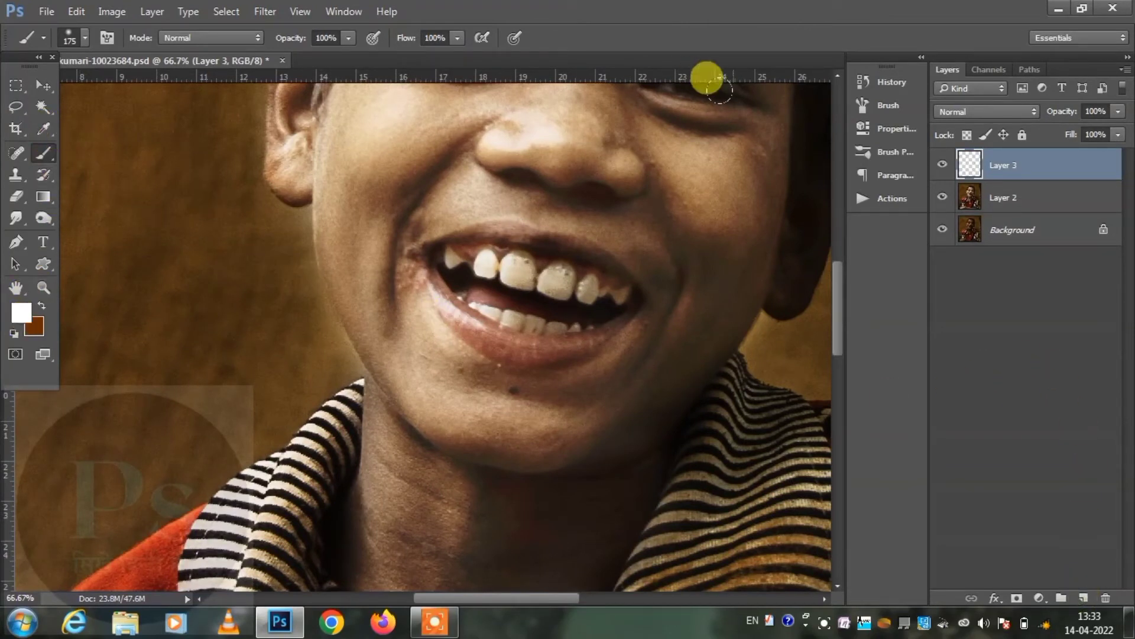
click(964, 110)
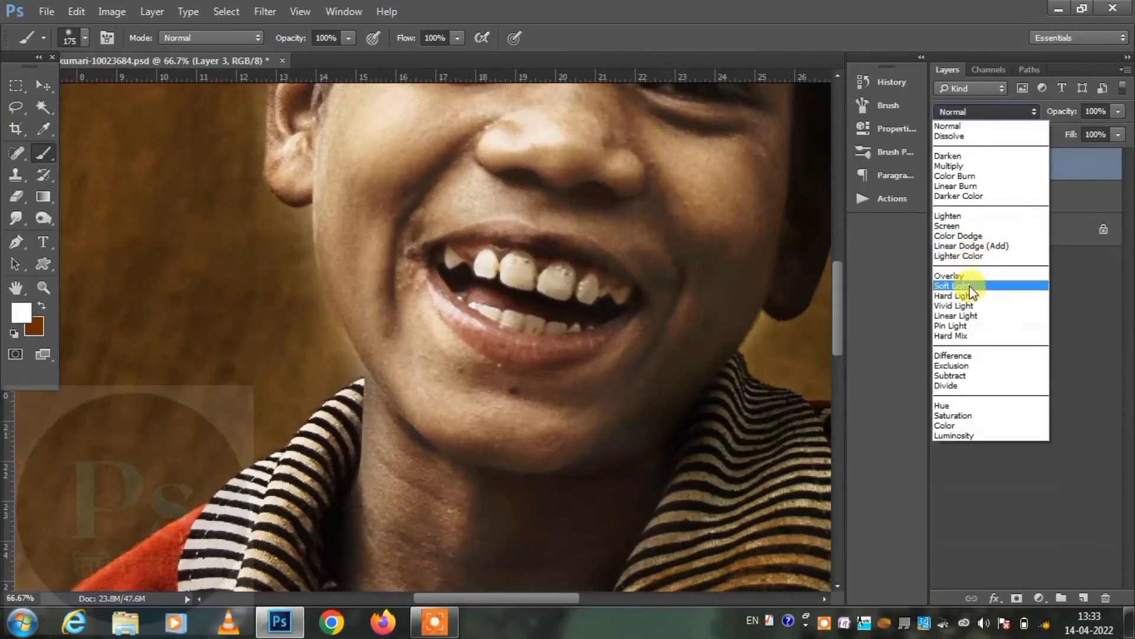
click(970, 286)
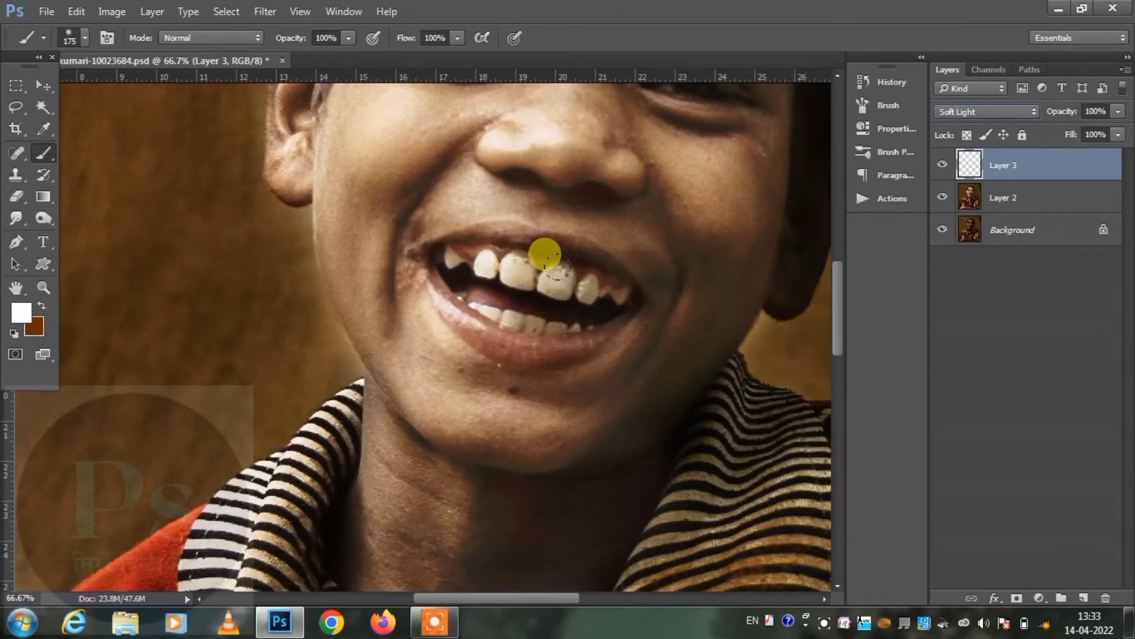
drag(556, 267, 556, 268)
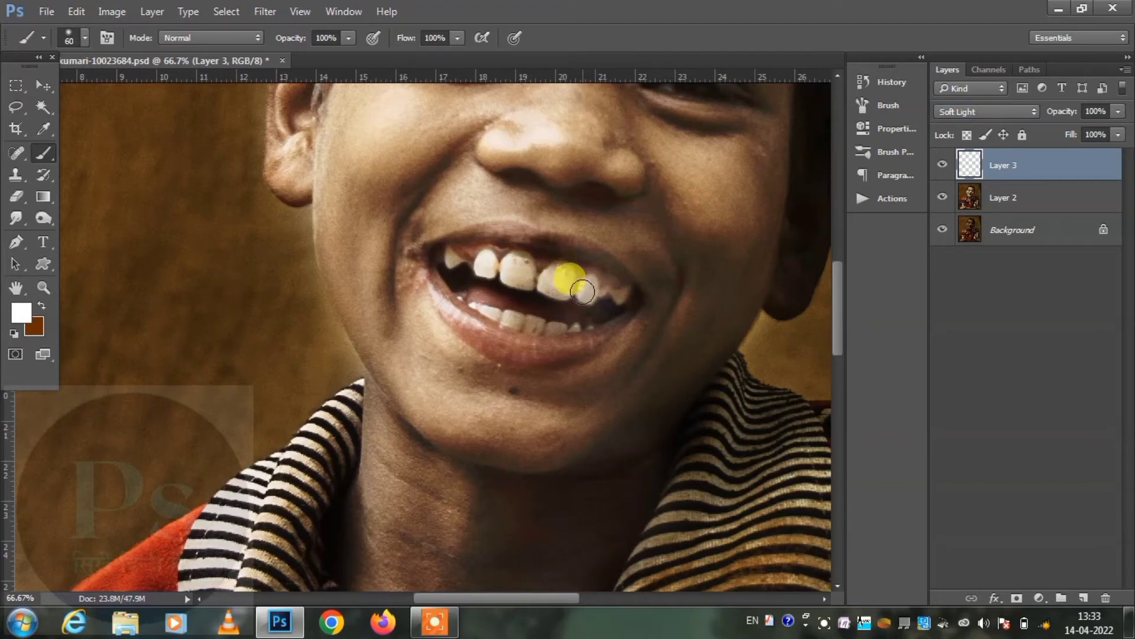
key(ctrl+z)
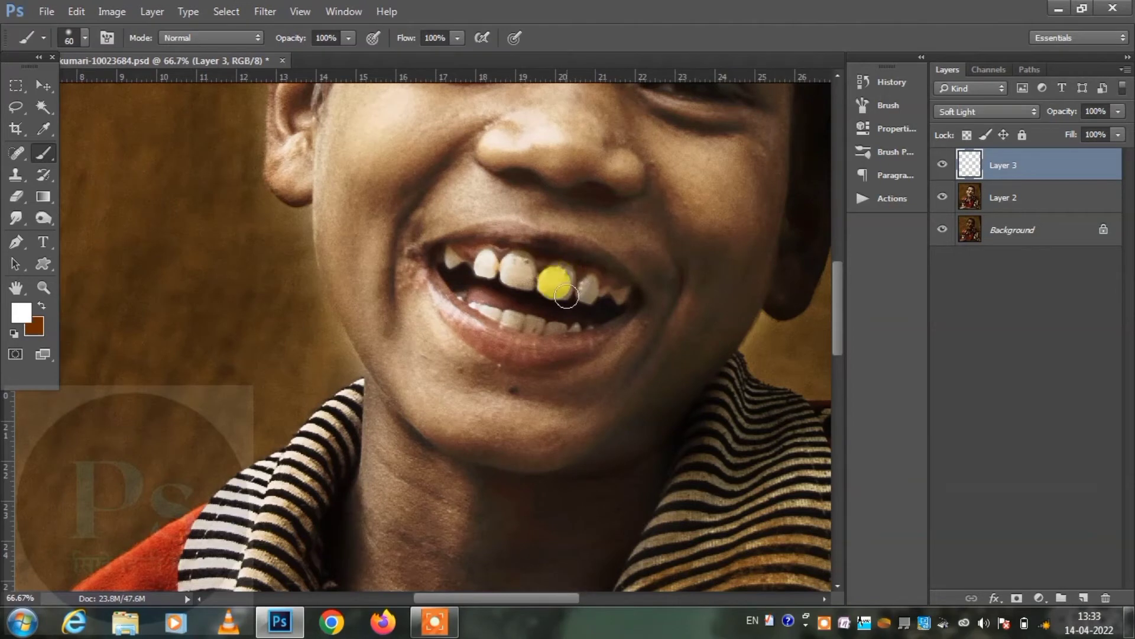
drag(566, 294, 514, 263)
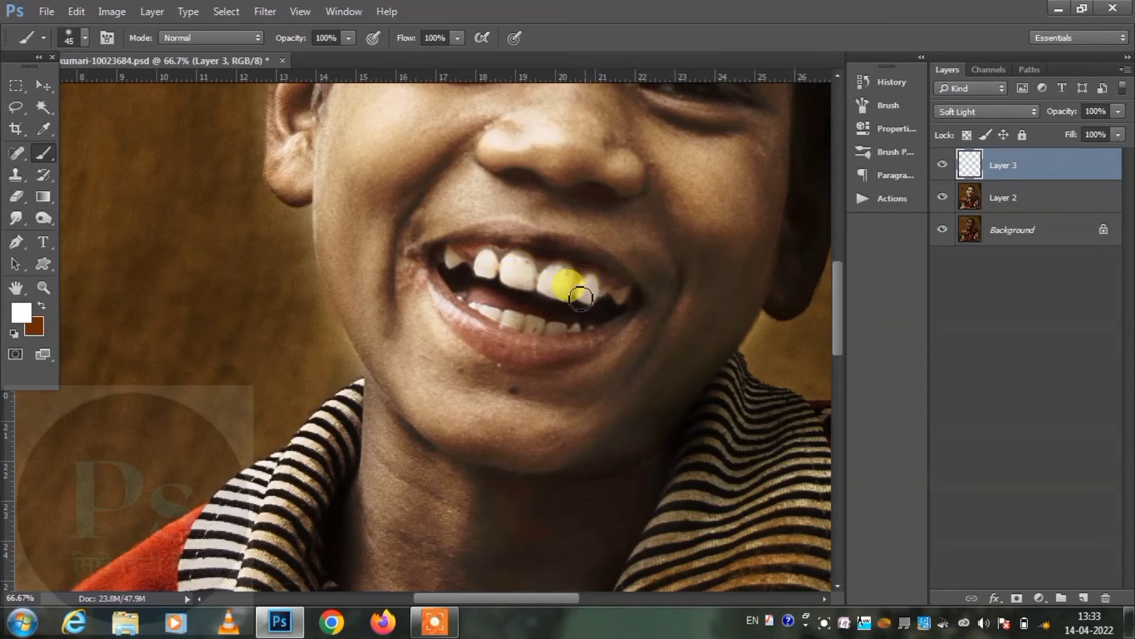
mouse_move(594, 290)
mouse_down()
mouse_move(468, 270)
mouse_move(621, 296)
mouse_move(532, 316)
mouse_move(482, 304)
mouse_move(545, 327)
mouse_move(578, 322)
mouse_move(563, 319)
mouse_up()
Step: Paint white Soft Light strokes over the right collar stripes
scroll(615, 337, down, 2)
scroll(616, 357, down, 3)
scroll(612, 352, down, 5)
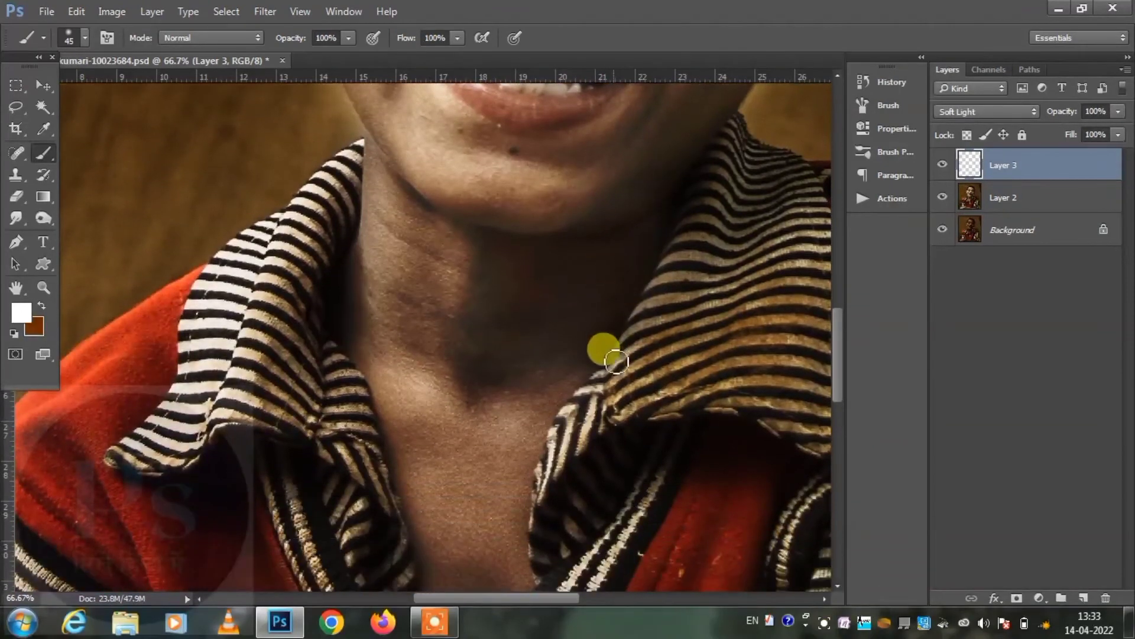
scroll(615, 346, up, 4)
mouse_move(623, 466)
mouse_down()
mouse_move(671, 456)
mouse_move(679, 438)
mouse_move(509, 587)
mouse_move(548, 598)
mouse_up()
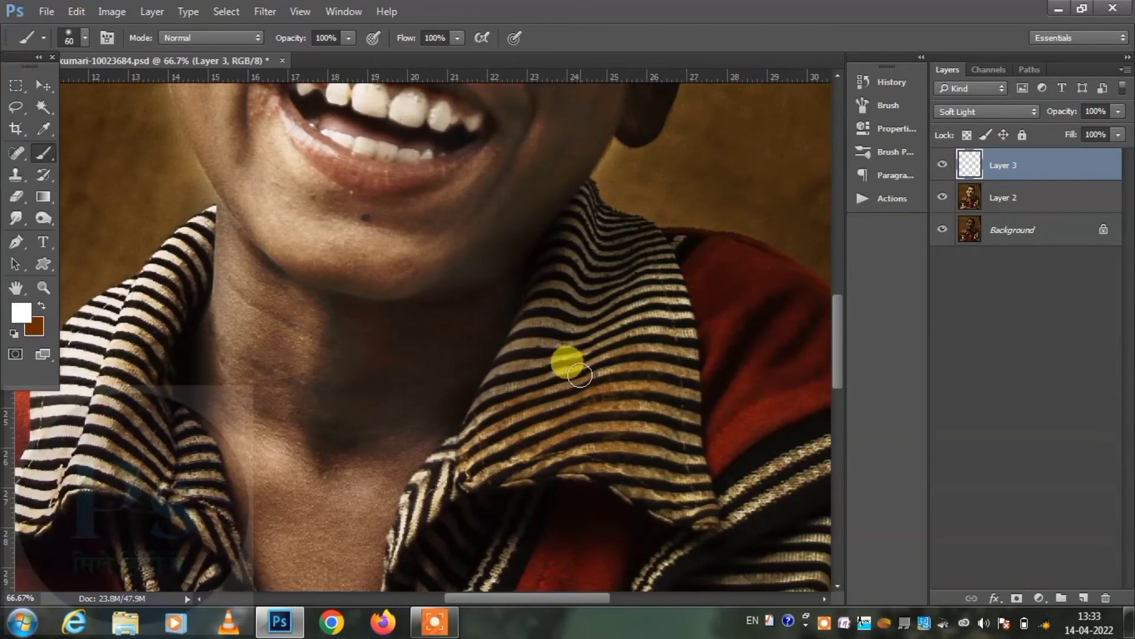
mouse_move(579, 374)
mouse_down()
mouse_move(576, 244)
mouse_move(507, 401)
mouse_move(528, 350)
mouse_move(469, 457)
mouse_move(564, 351)
mouse_move(559, 388)
mouse_move(587, 249)
mouse_move(610, 277)
mouse_move(592, 234)
mouse_move(555, 294)
mouse_move(595, 278)
mouse_move(616, 228)
mouse_move(636, 262)
mouse_move(654, 441)
mouse_move(581, 367)
mouse_move(568, 421)
mouse_move(501, 444)
mouse_move(651, 469)
mouse_move(668, 395)
mouse_move(628, 243)
mouse_move(456, 446)
mouse_move(406, 486)
mouse_move(155, 257)
mouse_move(121, 345)
mouse_move(163, 223)
mouse_move(153, 302)
mouse_move(101, 401)
mouse_move(142, 394)
mouse_move(187, 455)
mouse_move(176, 391)
mouse_move(152, 405)
mouse_move(162, 388)
mouse_move(321, 398)
mouse_up()
scroll(270, 355, down, 1)
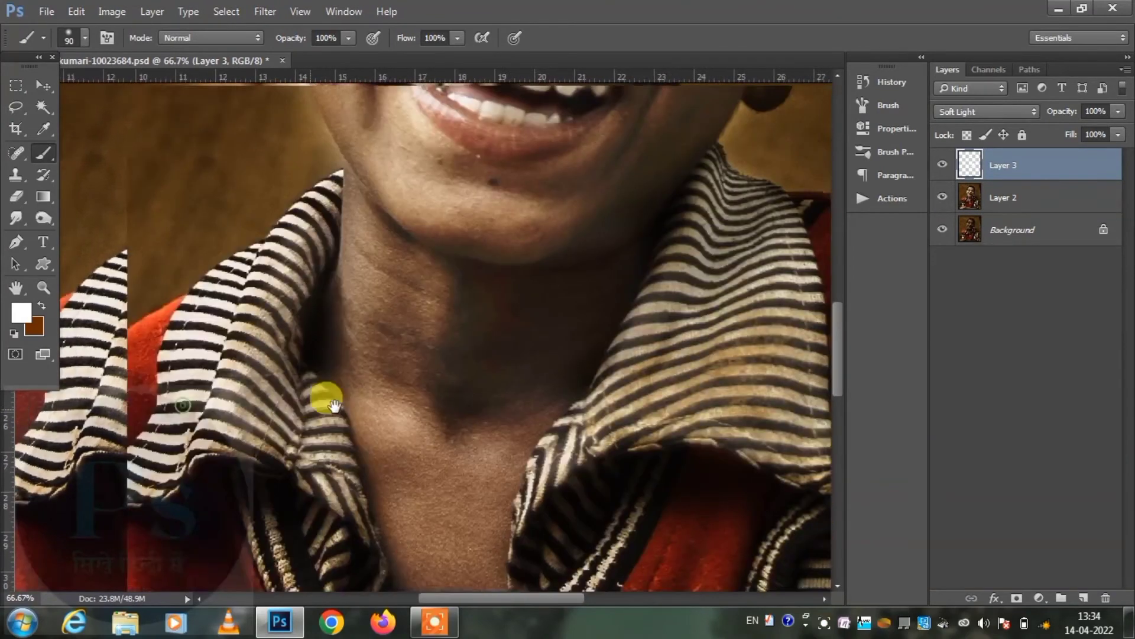
Step: Paint white over the left collar stripes on Layer 3
mouse_move(246, 367)
mouse_down()
mouse_move(284, 274)
mouse_move(258, 393)
mouse_move(190, 443)
mouse_move(274, 419)
mouse_move(347, 371)
mouse_move(378, 375)
mouse_move(410, 487)
mouse_move(401, 367)
mouse_move(423, 476)
mouse_up()
scroll(274, 419, down, 3)
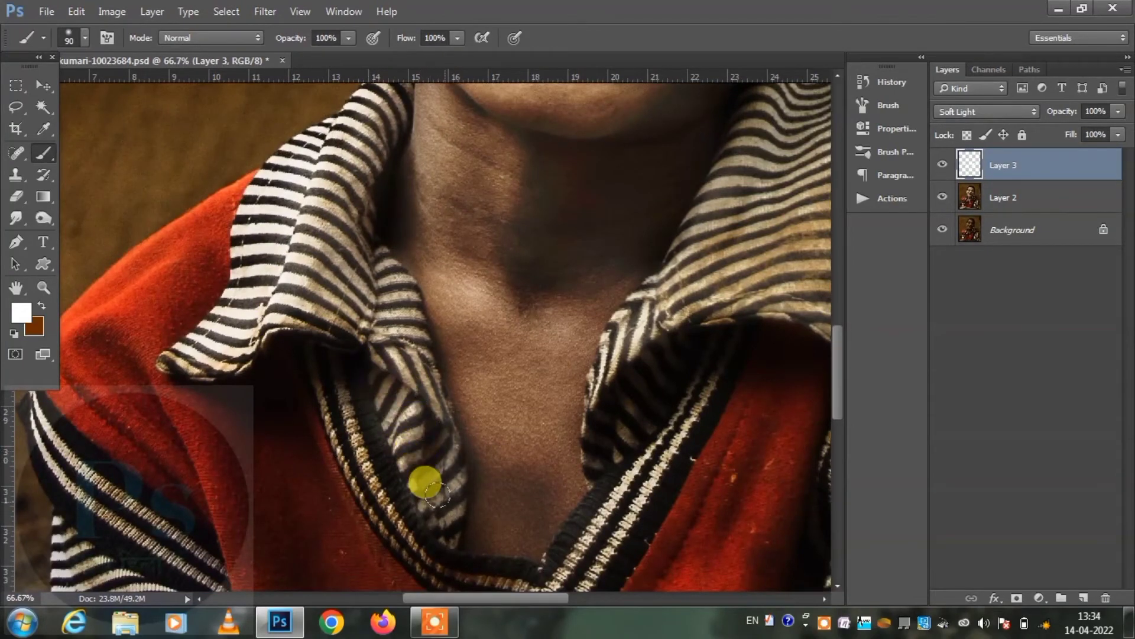
scroll(424, 476, down, 3)
scroll(426, 459, down, 2)
mouse_move(229, 393)
mouse_down()
mouse_move(139, 381)
mouse_move(88, 323)
mouse_move(100, 406)
mouse_move(77, 420)
mouse_move(61, 304)
mouse_move(126, 406)
mouse_move(91, 499)
mouse_move(132, 512)
mouse_move(147, 418)
mouse_move(200, 420)
mouse_move(237, 487)
mouse_move(178, 394)
mouse_up()
Step: Brighten the striped right sleeve with white strokes, then zoom out to the whole boy
scroll(419, 436, down, 1)
scroll(486, 451, down, 2)
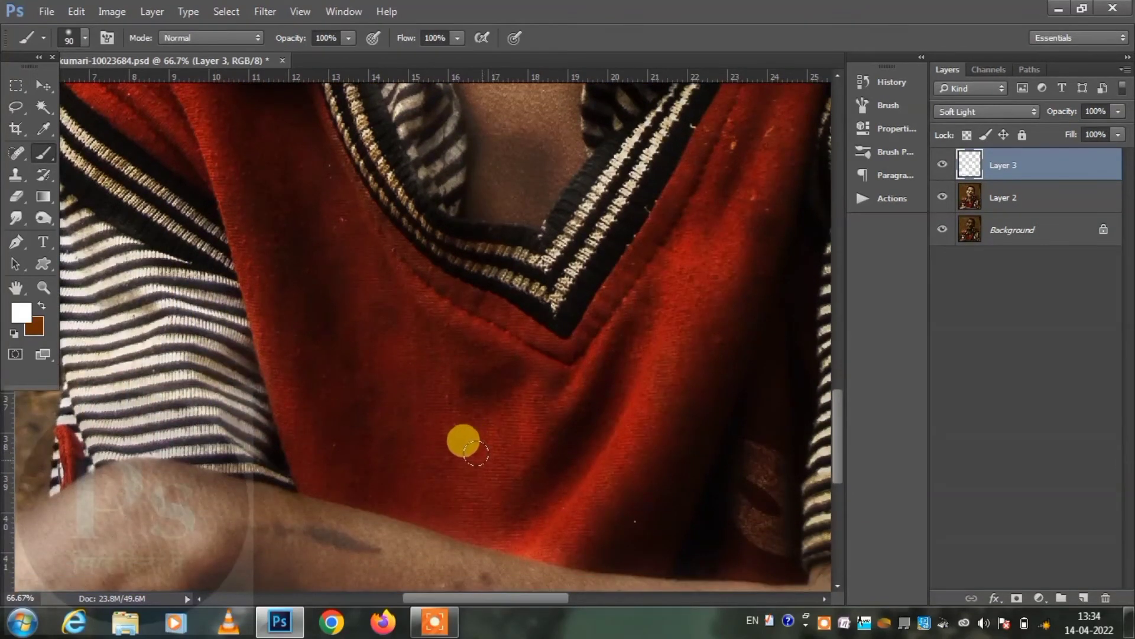
scroll(476, 453, right, 3)
scroll(486, 453, right, 2)
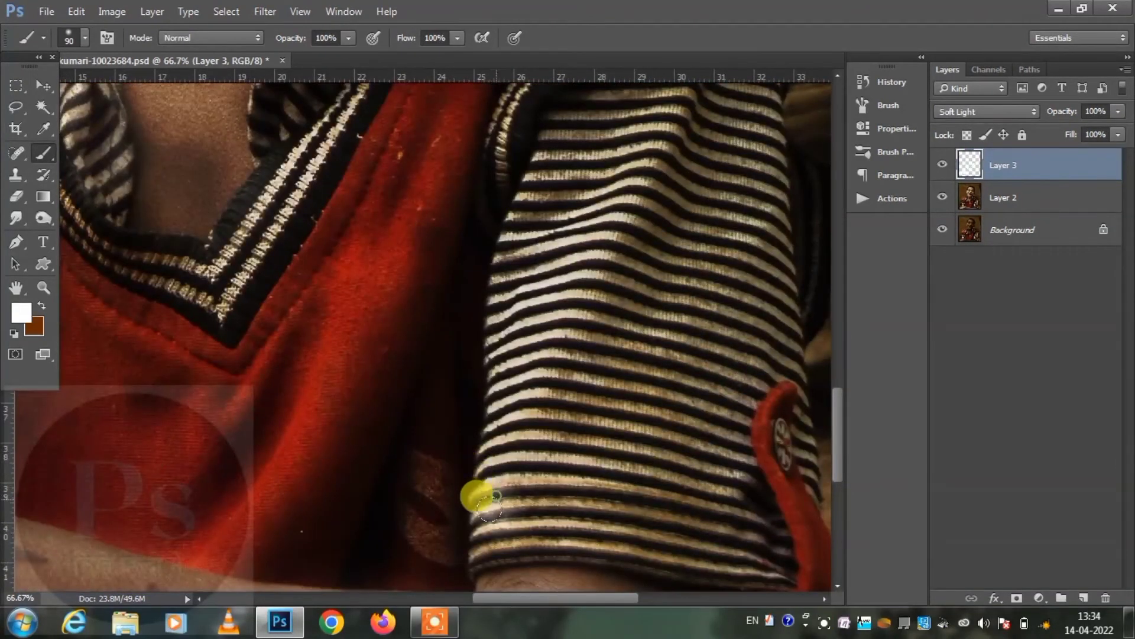
mouse_move(489, 507)
mouse_down()
mouse_move(591, 515)
mouse_move(525, 485)
mouse_move(527, 471)
mouse_move(710, 520)
mouse_move(719, 539)
mouse_move(727, 393)
mouse_move(650, 452)
mouse_move(521, 413)
mouse_move(494, 461)
mouse_move(482, 431)
mouse_up()
scroll(672, 240, up, 3)
mouse_move(672, 240)
mouse_down()
mouse_move(613, 317)
mouse_move(661, 126)
mouse_move(529, 233)
mouse_move(523, 304)
mouse_move(578, 256)
mouse_move(499, 350)
mouse_move(553, 347)
mouse_move(620, 259)
mouse_move(692, 117)
mouse_move(719, 134)
mouse_move(753, 380)
mouse_move(750, 304)
mouse_move(700, 291)
mouse_move(703, 217)
mouse_move(609, 380)
mouse_move(720, 393)
mouse_move(547, 309)
mouse_move(513, 351)
mouse_move(497, 342)
mouse_move(414, 236)
mouse_move(449, 229)
mouse_up()
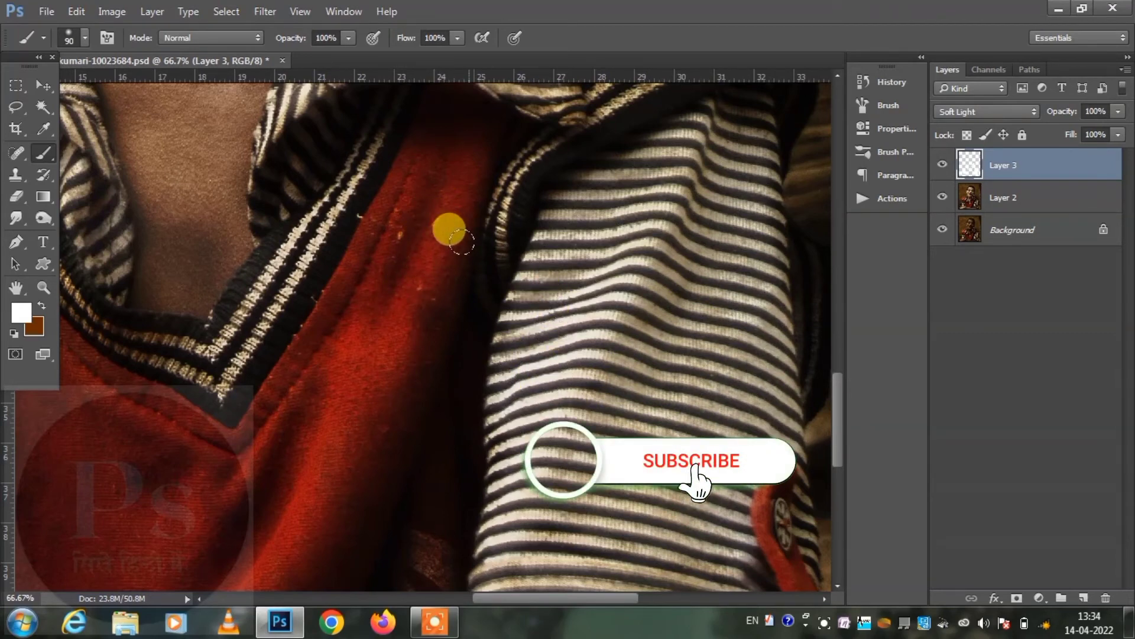
key(ctrl+minus)
key(ctrl+minus)
key(ctrl+minus)
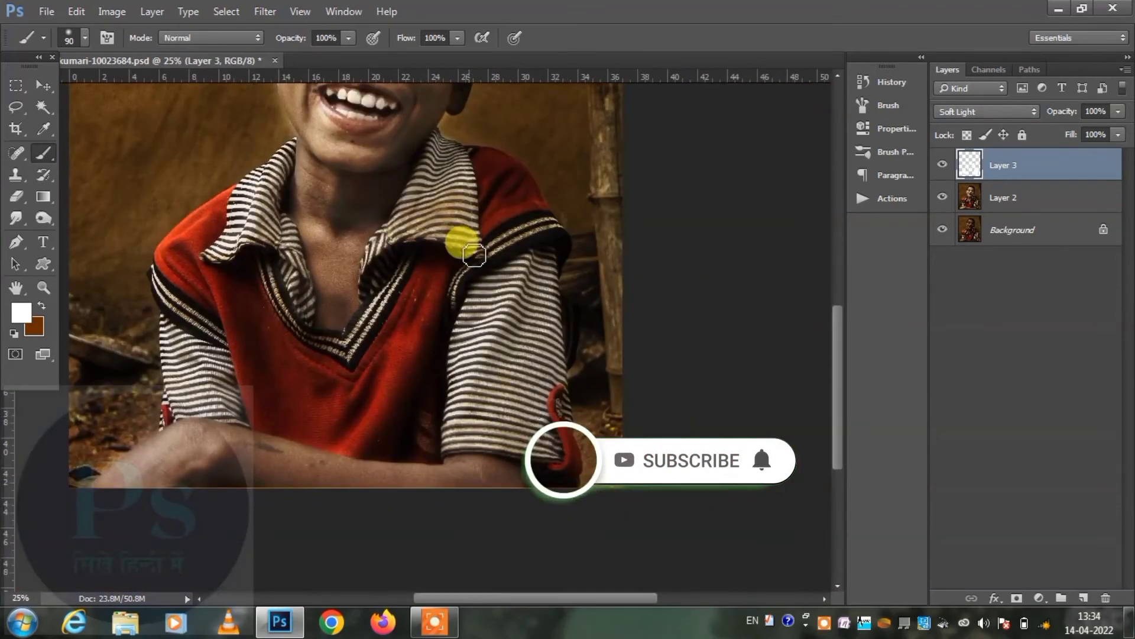
Step: Toggle Layer 3's visibility to compare the photo with and without its Soft Light brightening
scroll(468, 254, up, 3)
scroll(467, 254, up, 2)
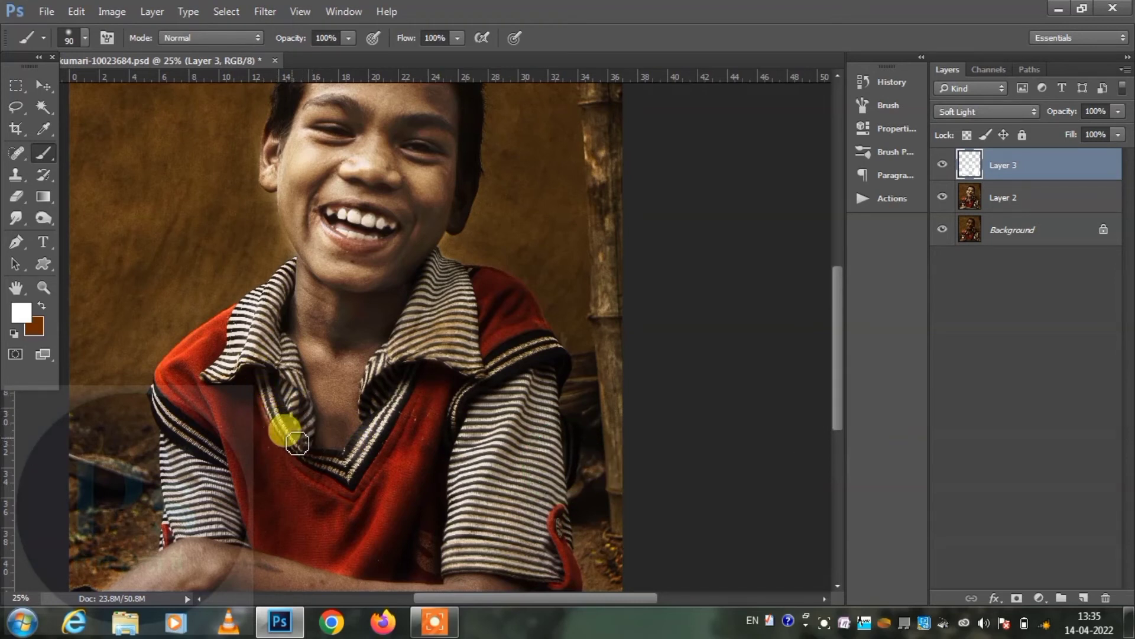
scroll(346, 474, up, 1)
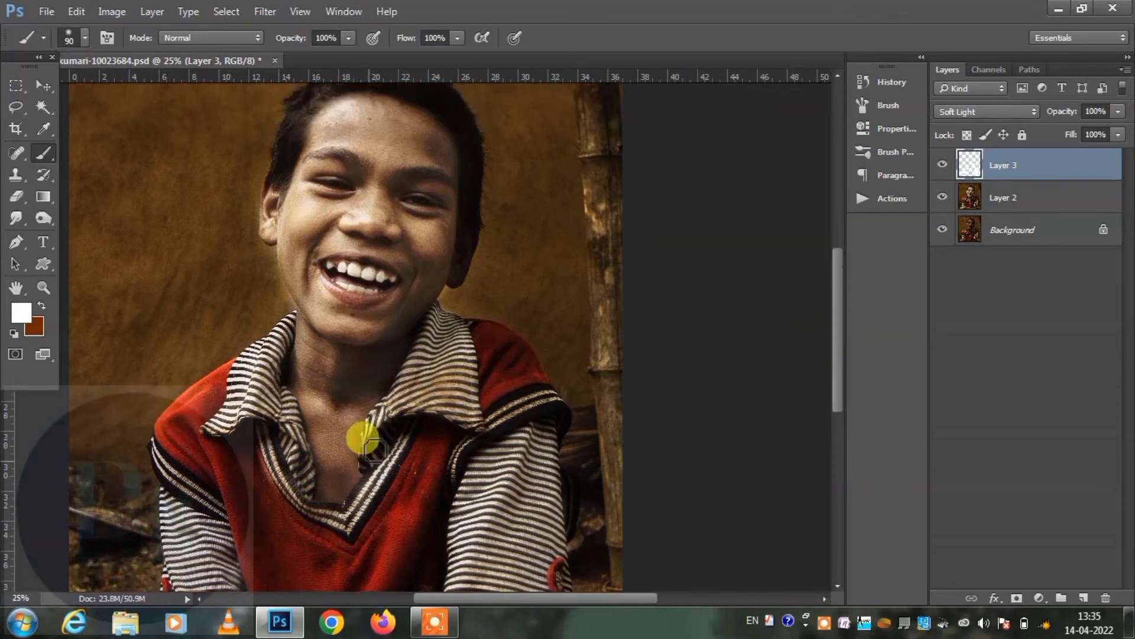
scroll(363, 436, up, 1)
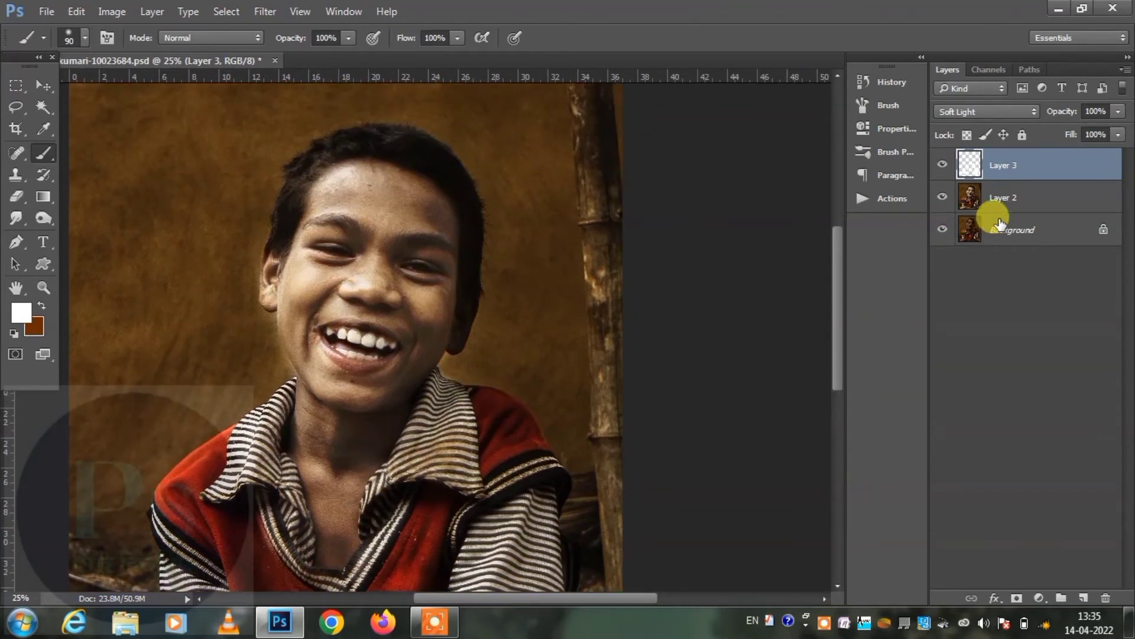
click(944, 166)
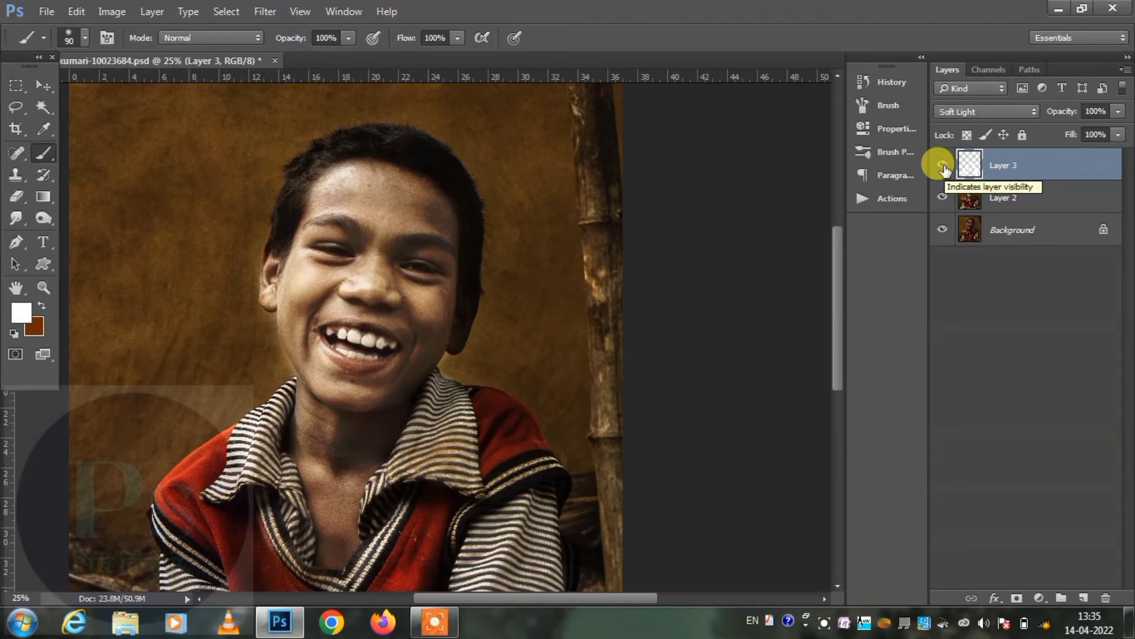
click(445, 618)
click(586, 597)
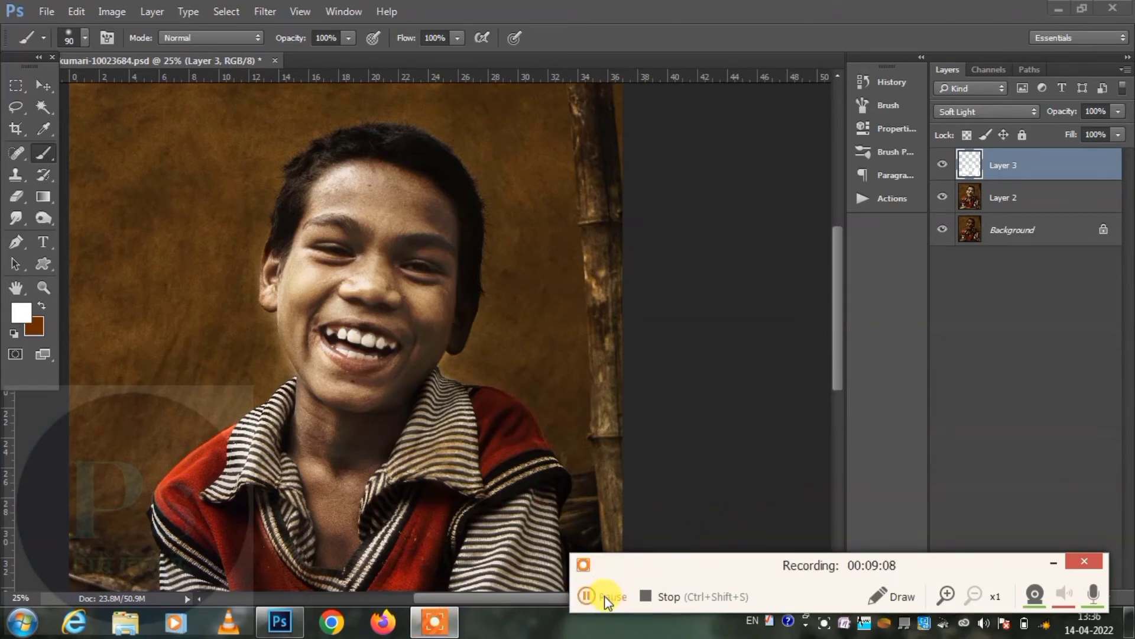
click(1053, 562)
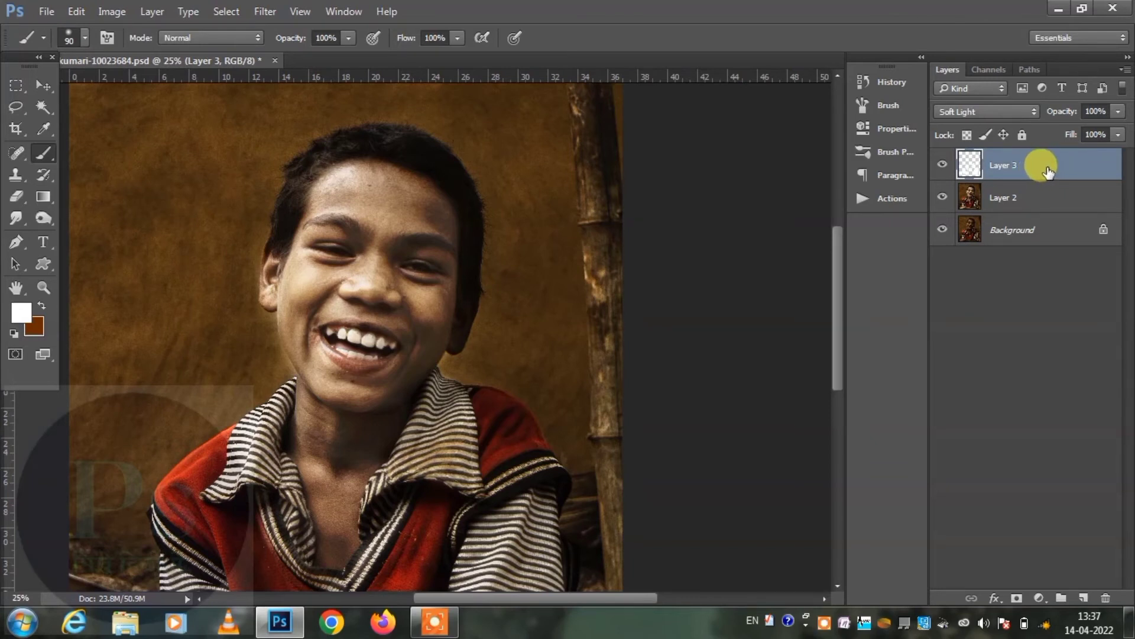
Step: Delete Layer 3, then hide and re-show Layer 2 to compare
key(Delete)
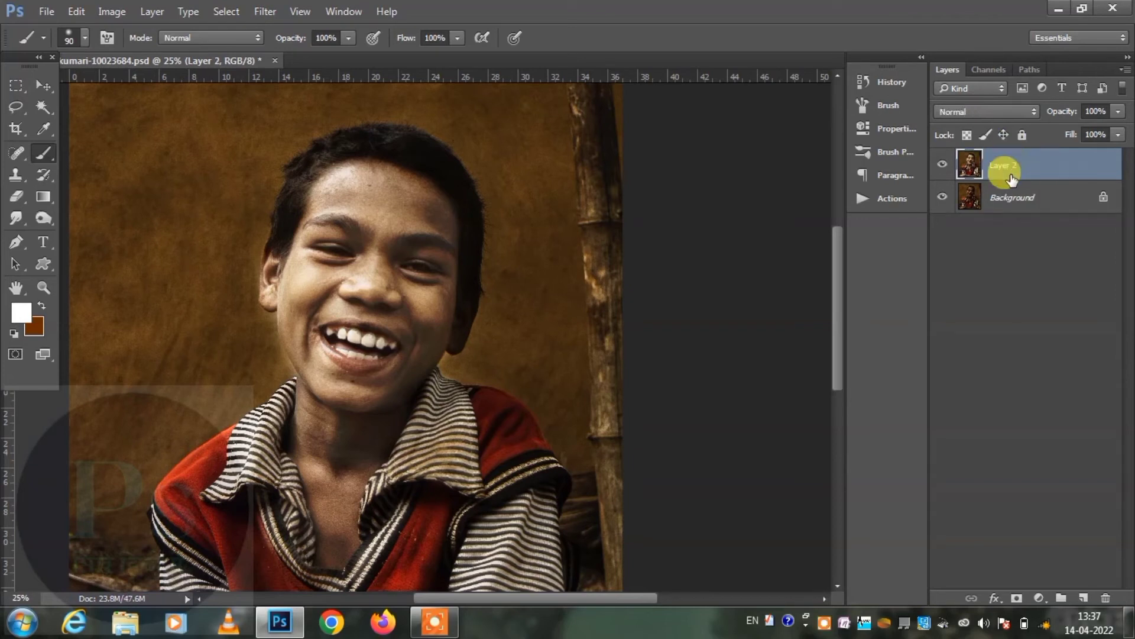
click(942, 166)
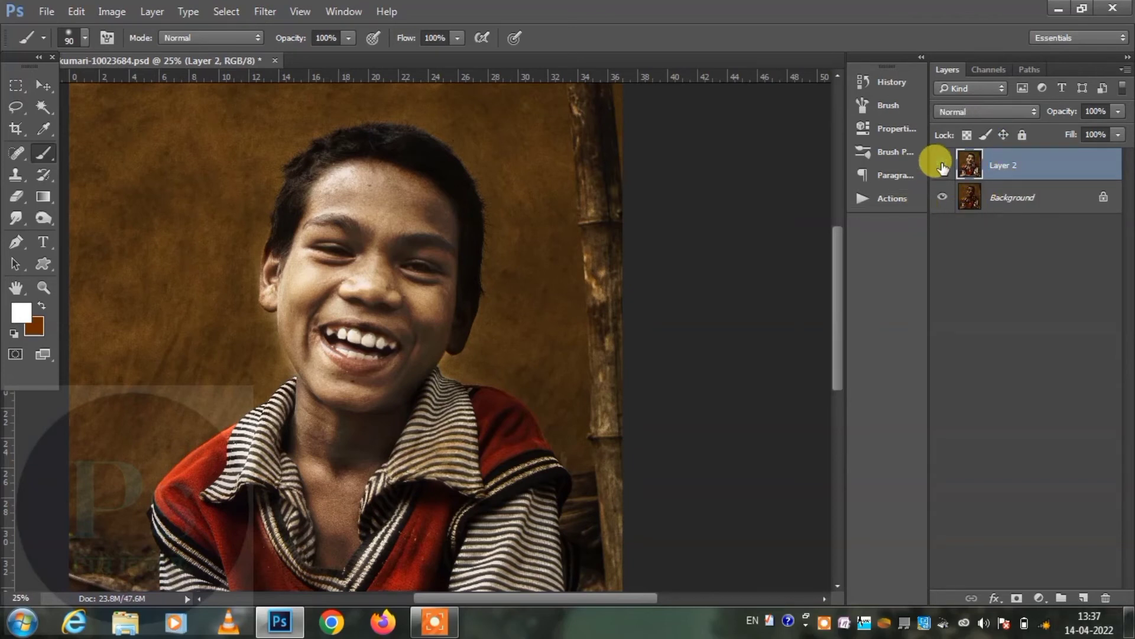
click(942, 166)
Step: Add a new Soft Light Layer 3 with a bright red foreground colour
click(1083, 598)
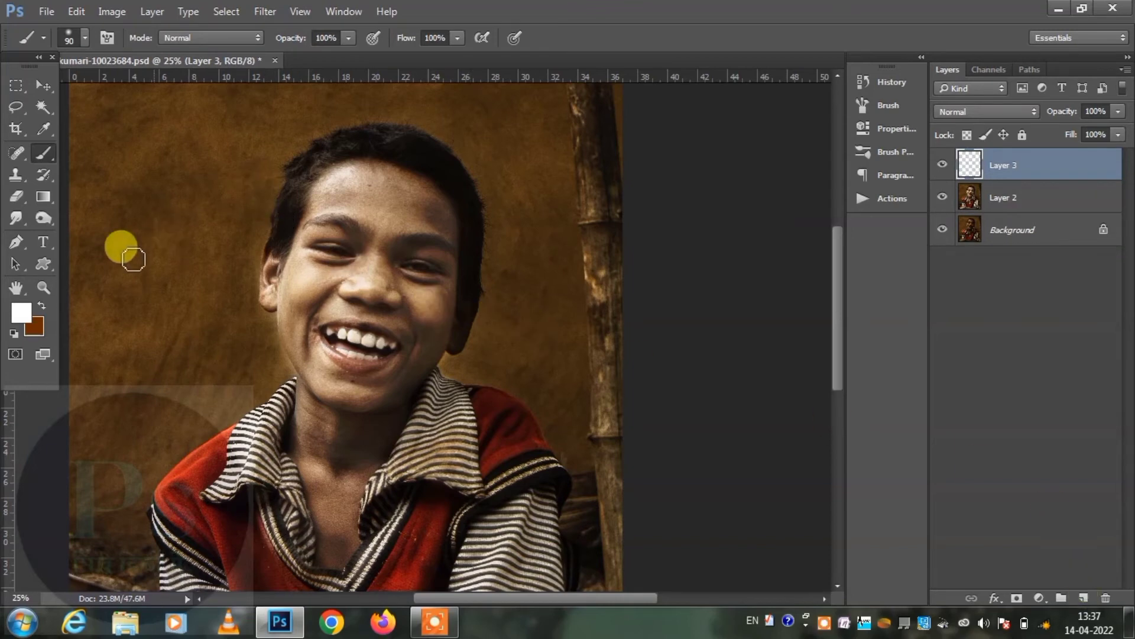
click(21, 312)
drag(867, 294, 884, 315)
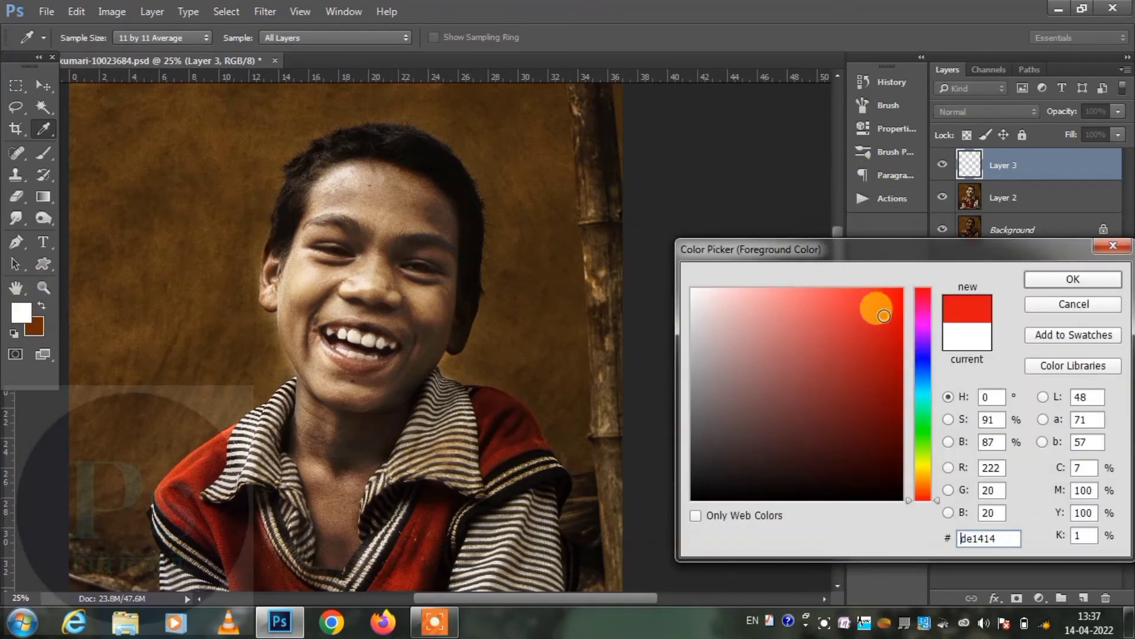
click(1037, 282)
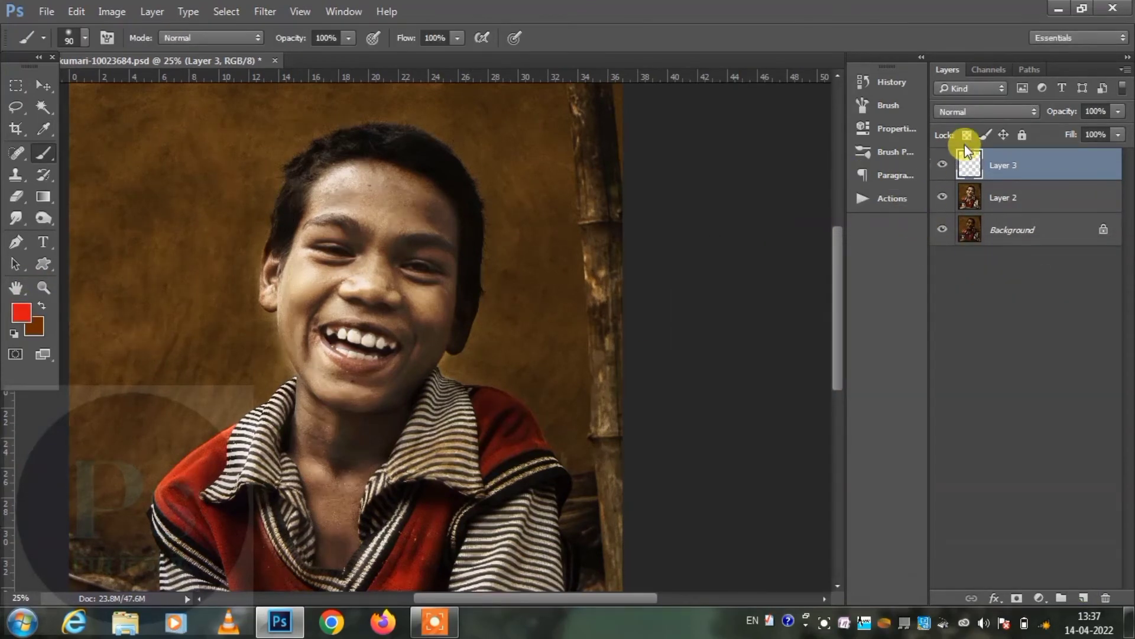
click(971, 115)
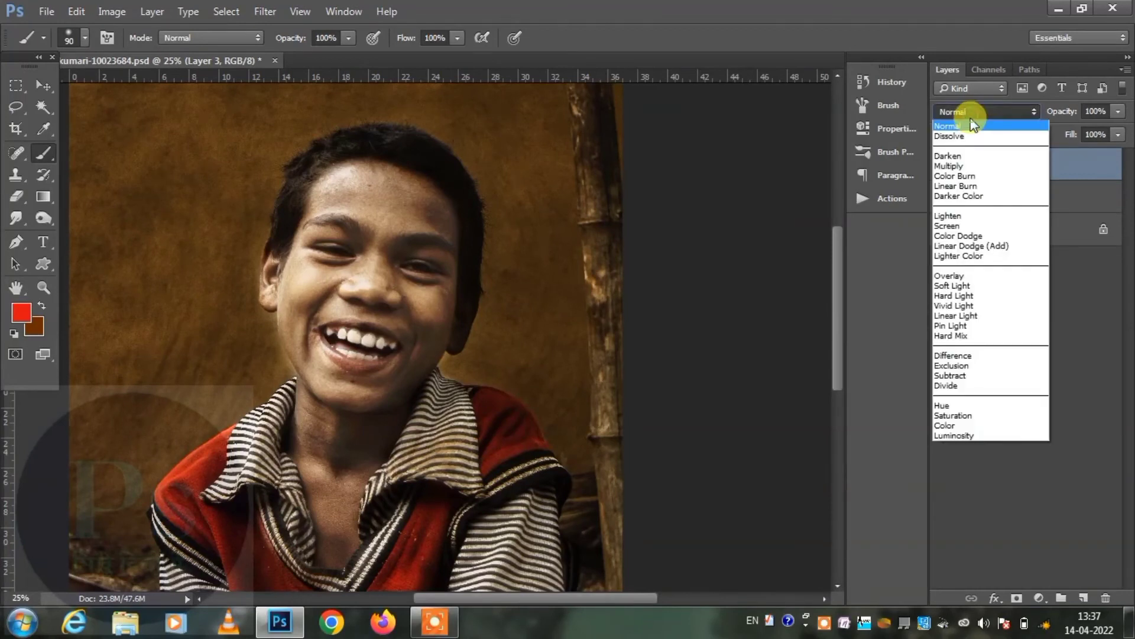
click(963, 285)
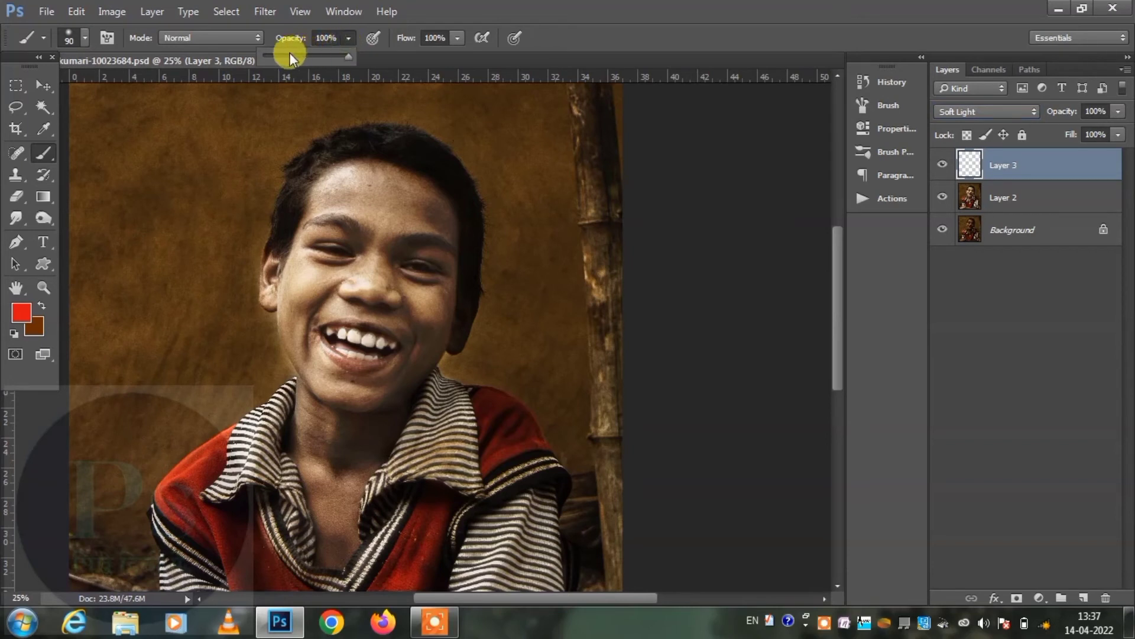
Step: Paint the lower lip and teeth at 23% brush opacity, then zoom out to the full photo
click(286, 53)
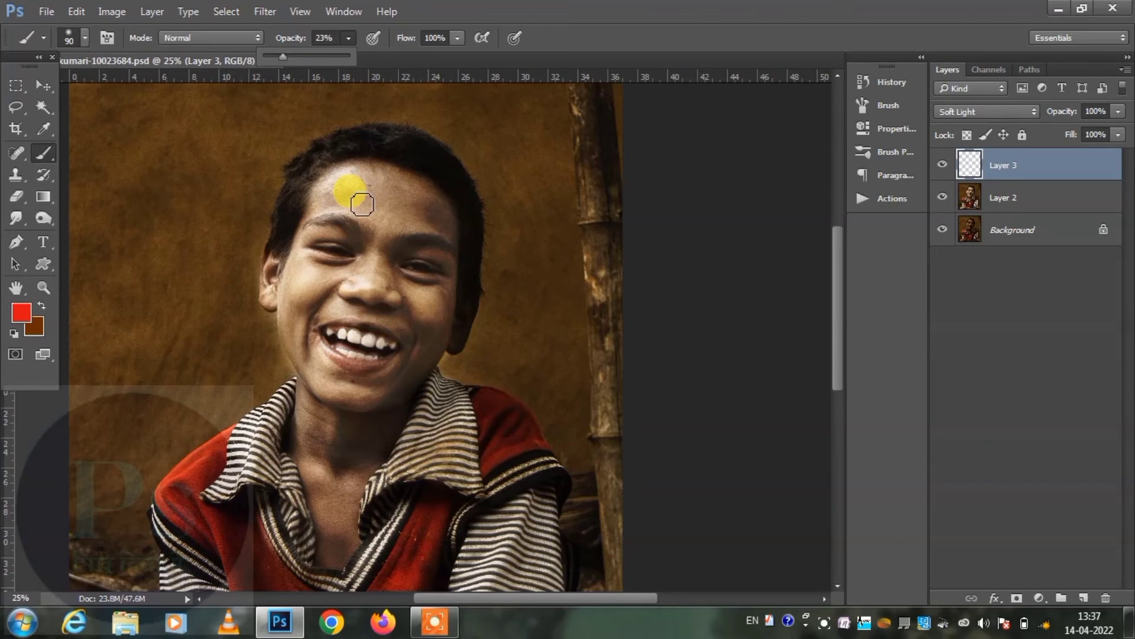
key(ctrl+plus)
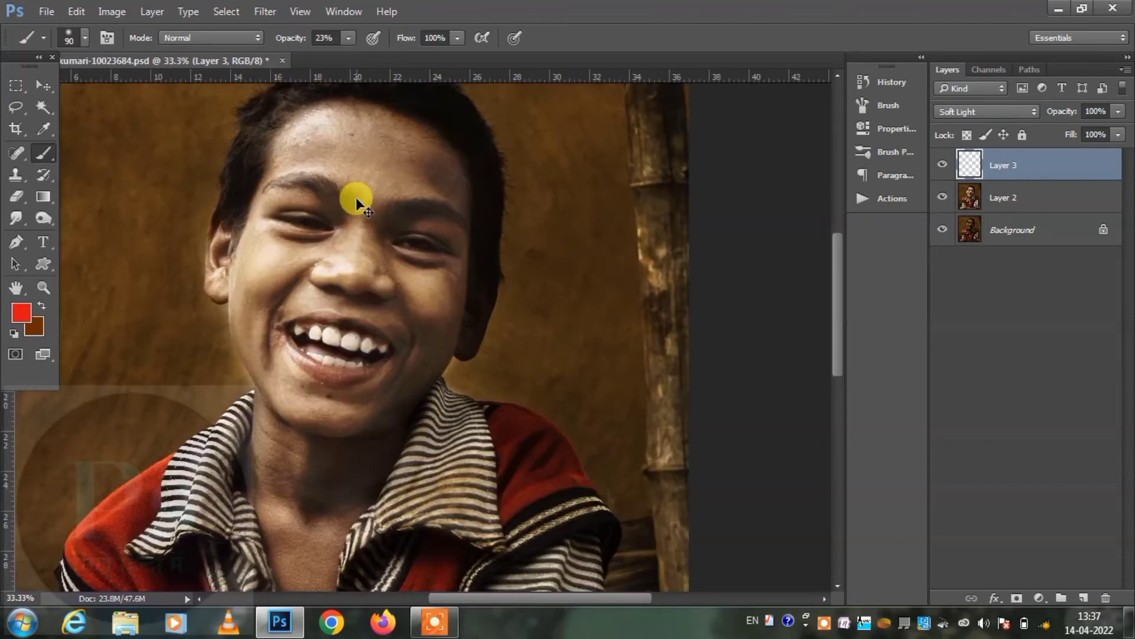
key(ctrl+plus)
key(ctrl+plus)
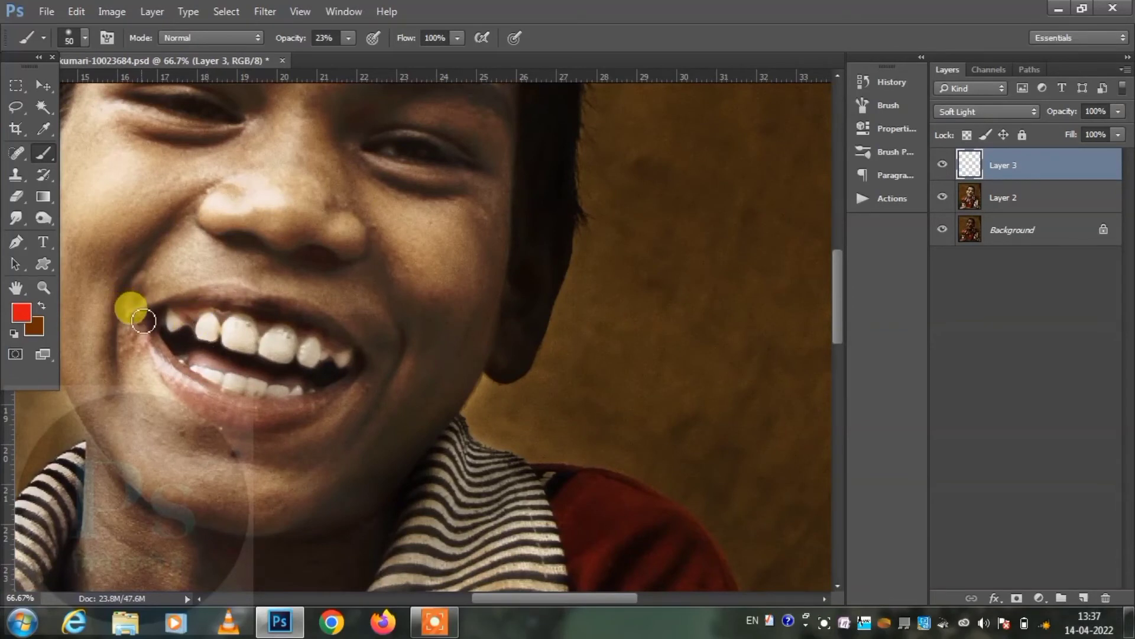
key(bracketleft)
mouse_move(159, 354)
mouse_down()
mouse_move(230, 409)
mouse_move(345, 373)
mouse_move(227, 296)
mouse_move(363, 370)
mouse_move(243, 388)
mouse_up()
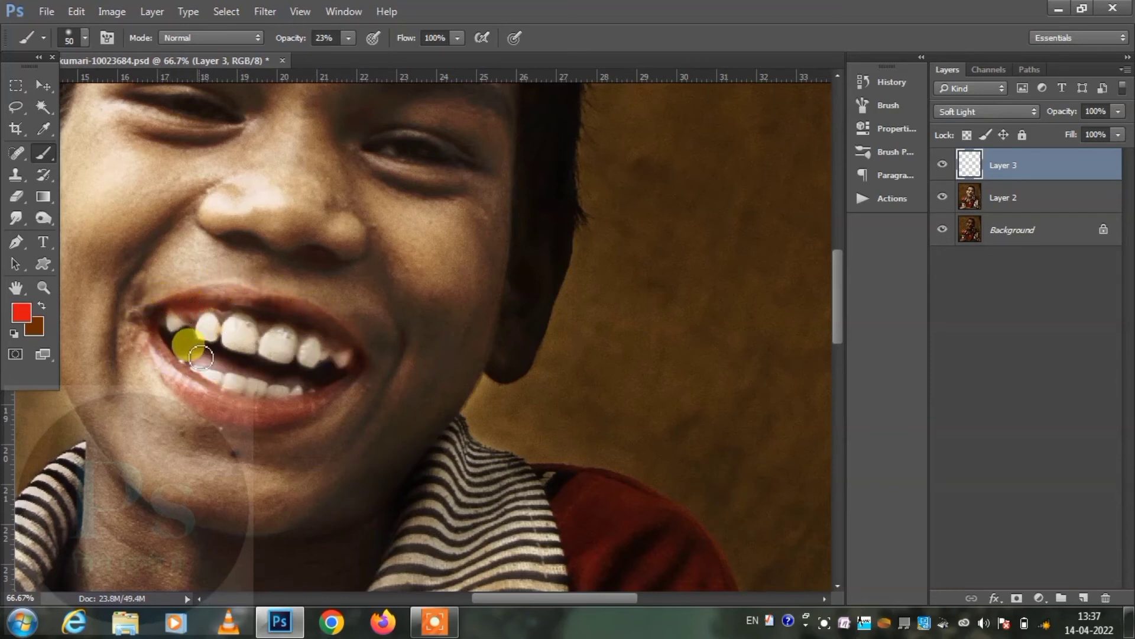
drag(243, 387, 268, 376)
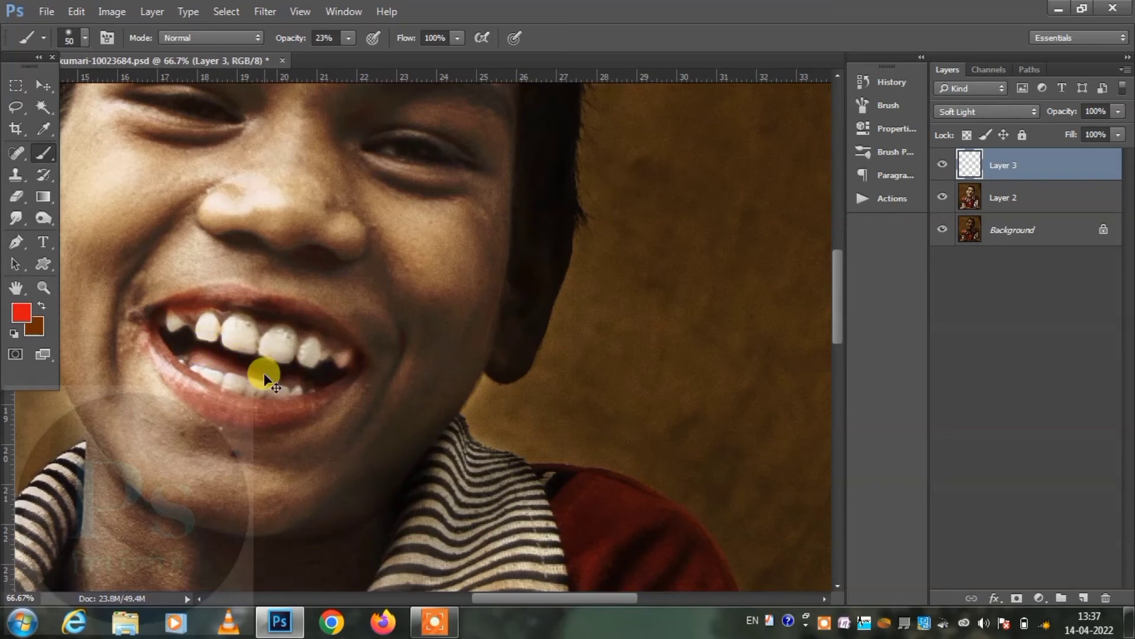
key(ctrl+minus)
key(ctrl+minus)
key(ctrl+minus)
key(ctrl+minus)
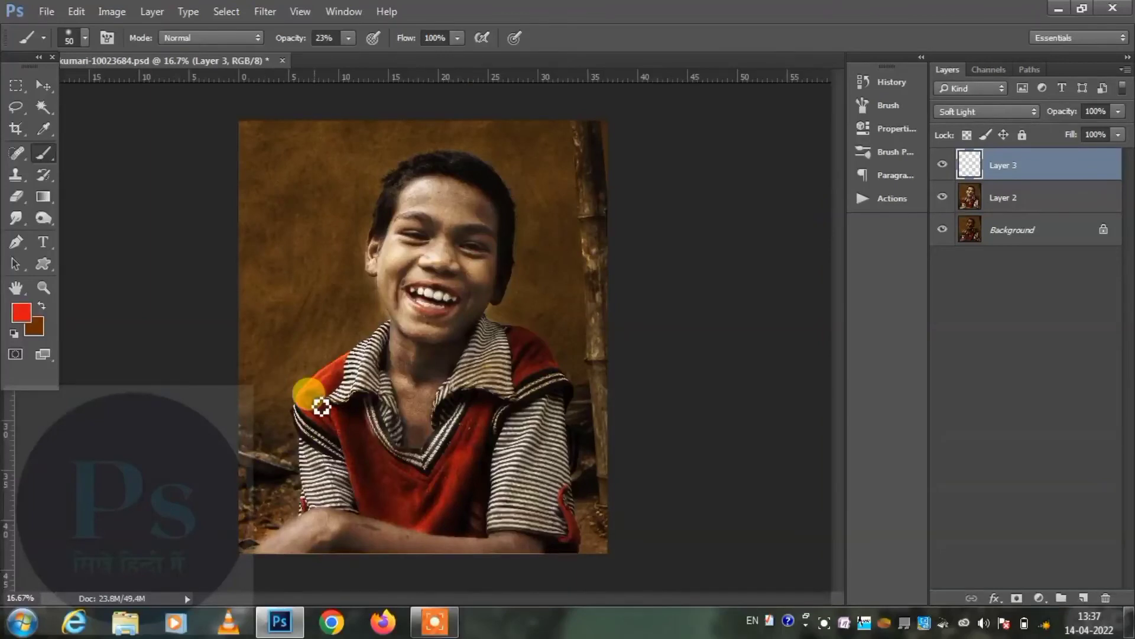
Step: Set Layer 3 to 47% fill and 67% opacity
click(1118, 138)
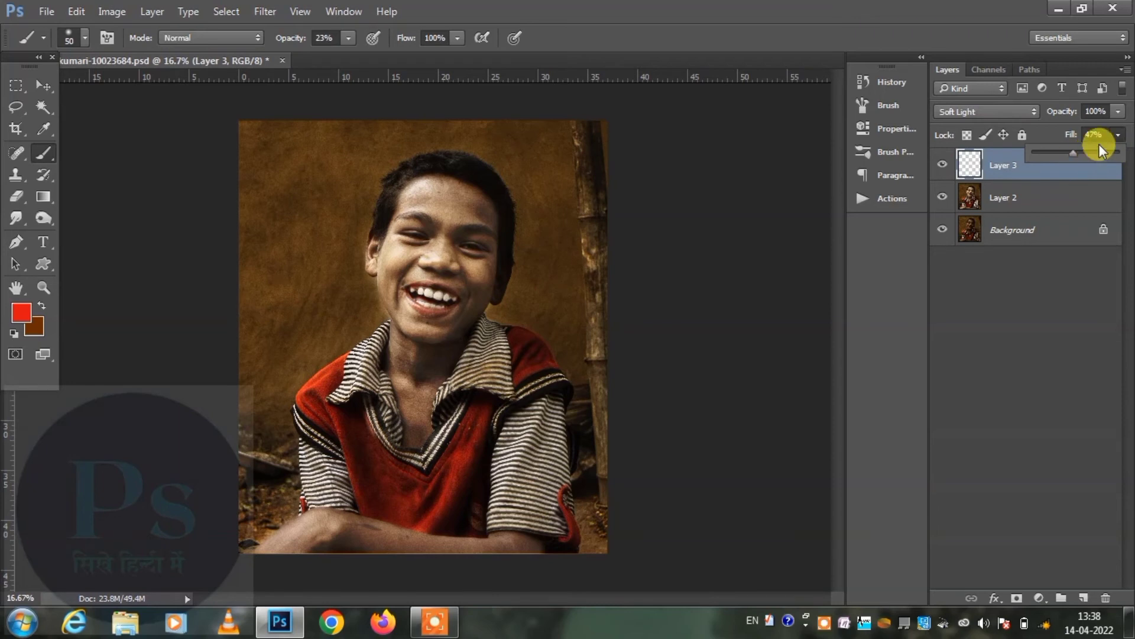
click(1118, 112)
drag(1110, 129, 1092, 133)
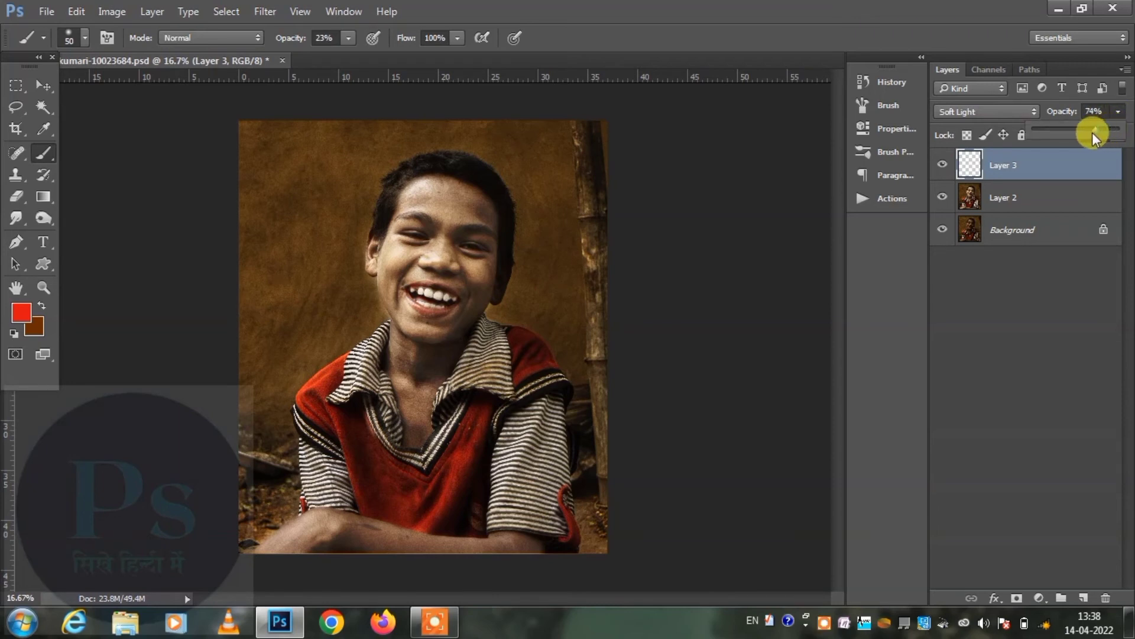
click(1075, 161)
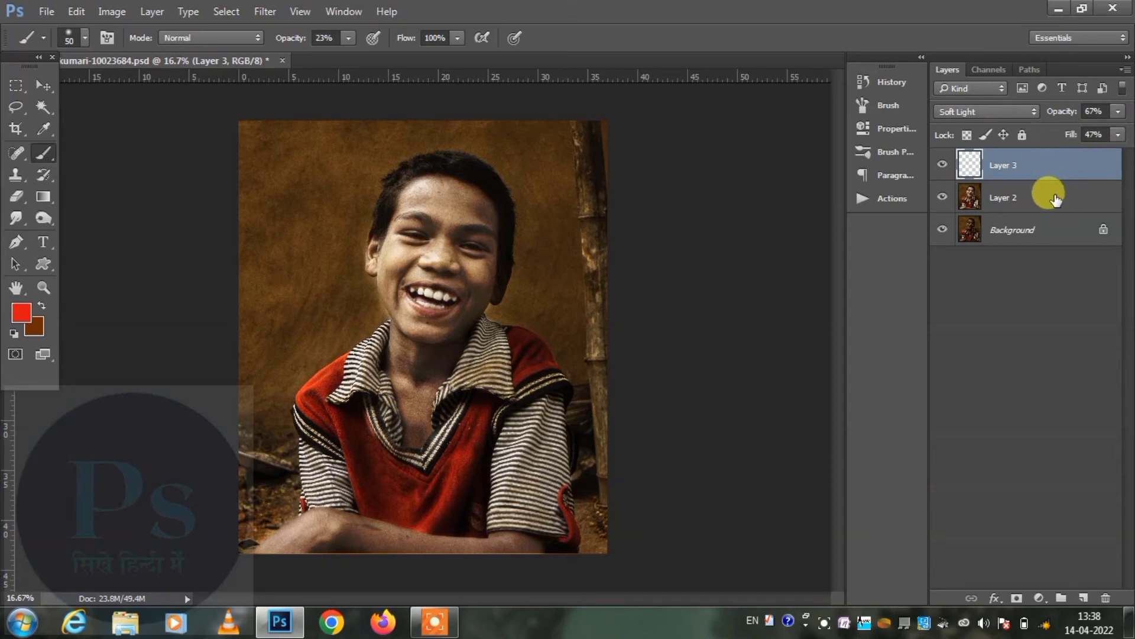
Step: Delete Layer 3 and magnify the mouth and chin area
key(Delete)
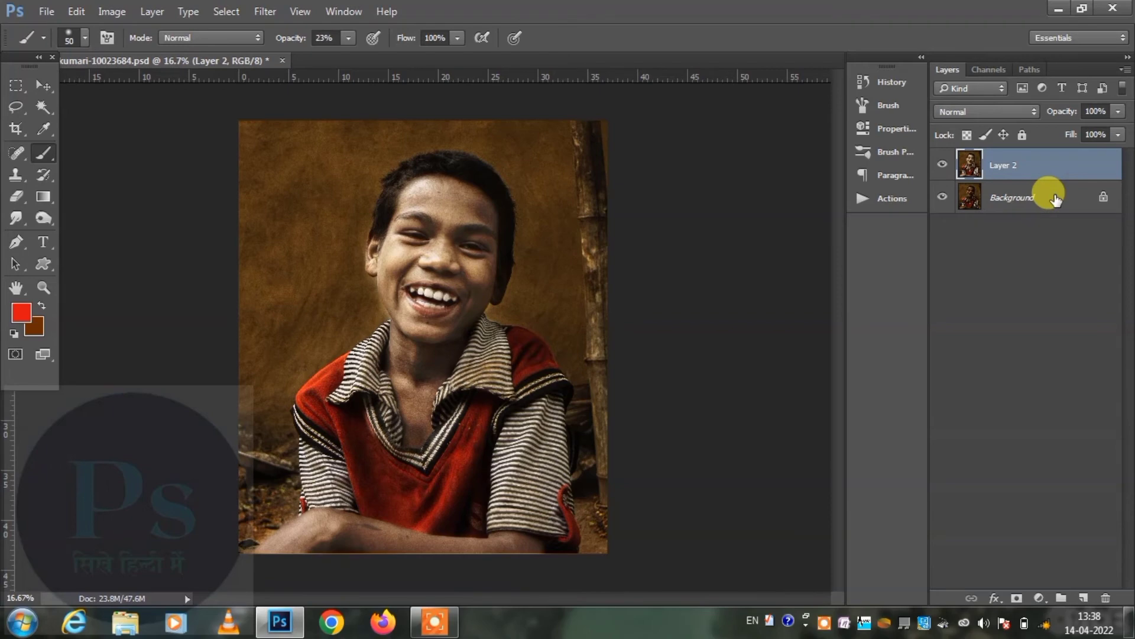
key(ctrl+plus)
key(ctrl+plus)
key(ctrl+plus)
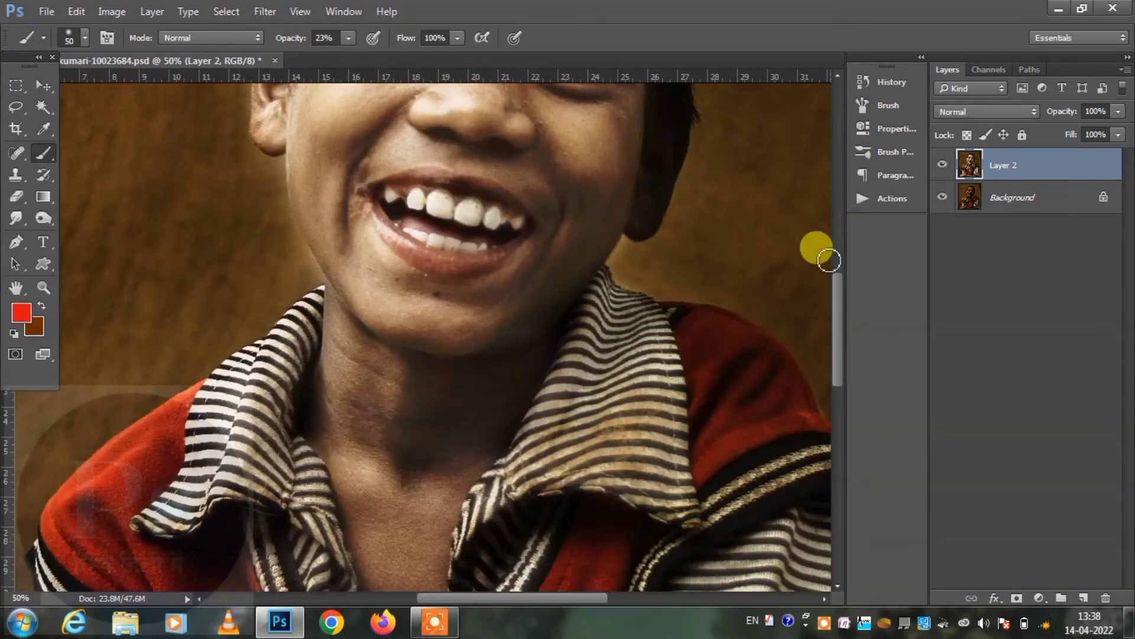
scroll(816, 245, up, 2)
scroll(778, 272, up, 2)
scroll(778, 272, up, 1)
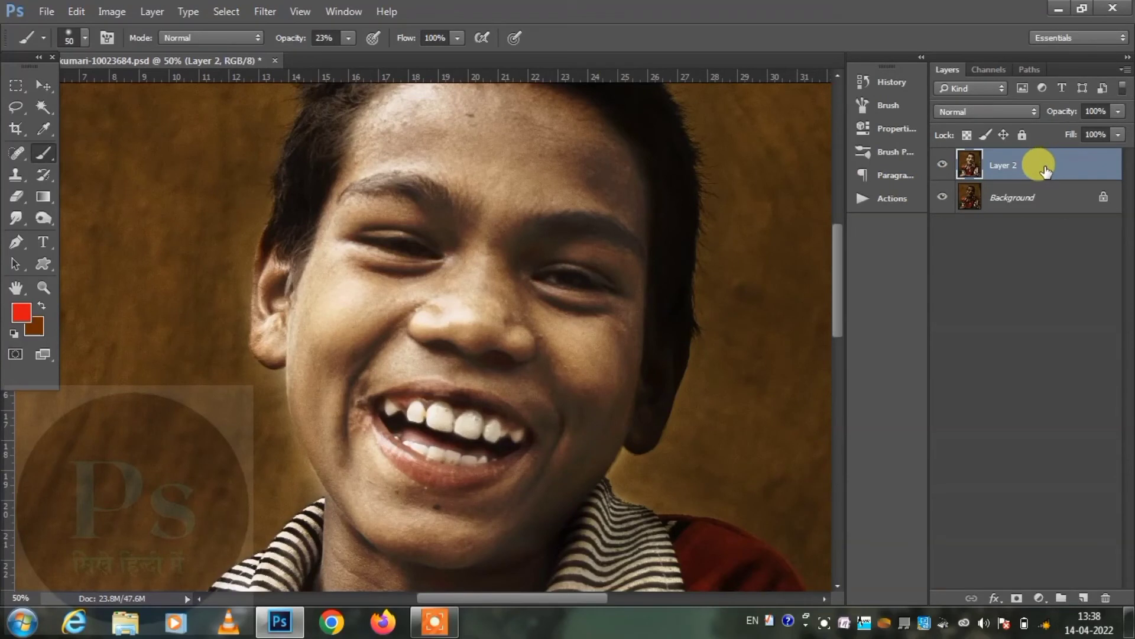
Step: Duplicate Layer 2 and apply a 36-pixel Gaussian Blur to the copy
key(ctrl+j)
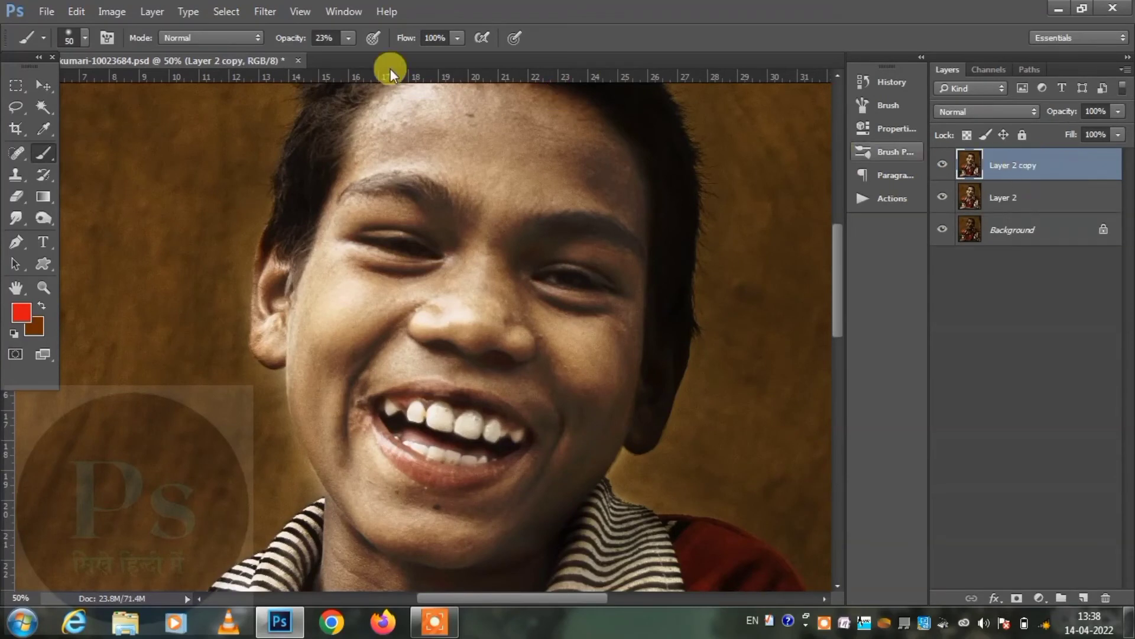
click(266, 13)
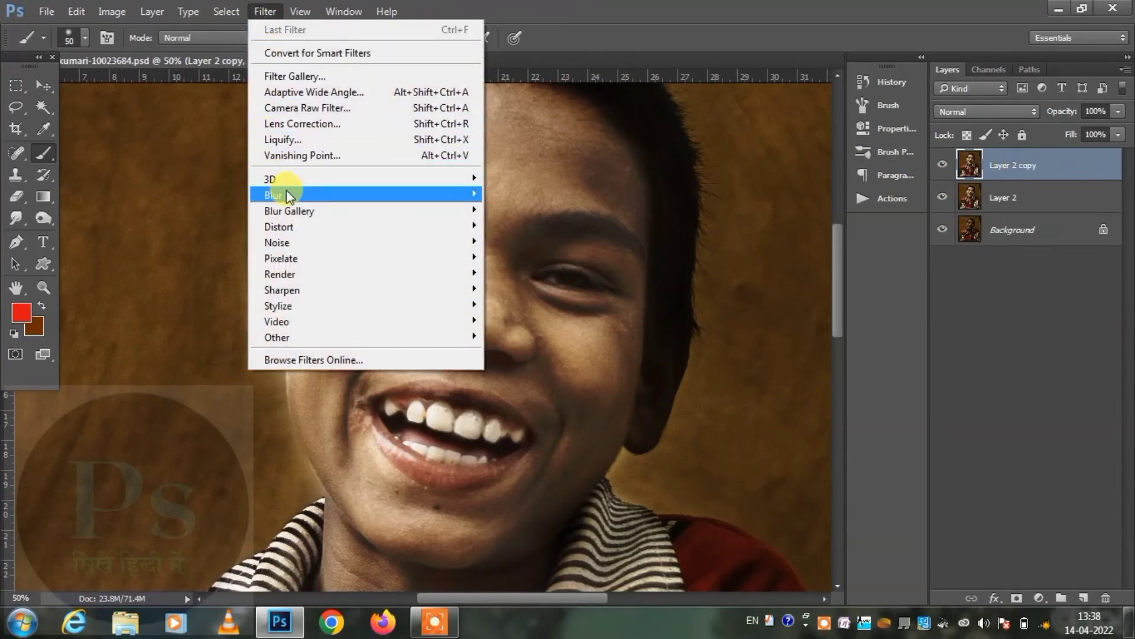
mouse_move(284, 194)
click(535, 256)
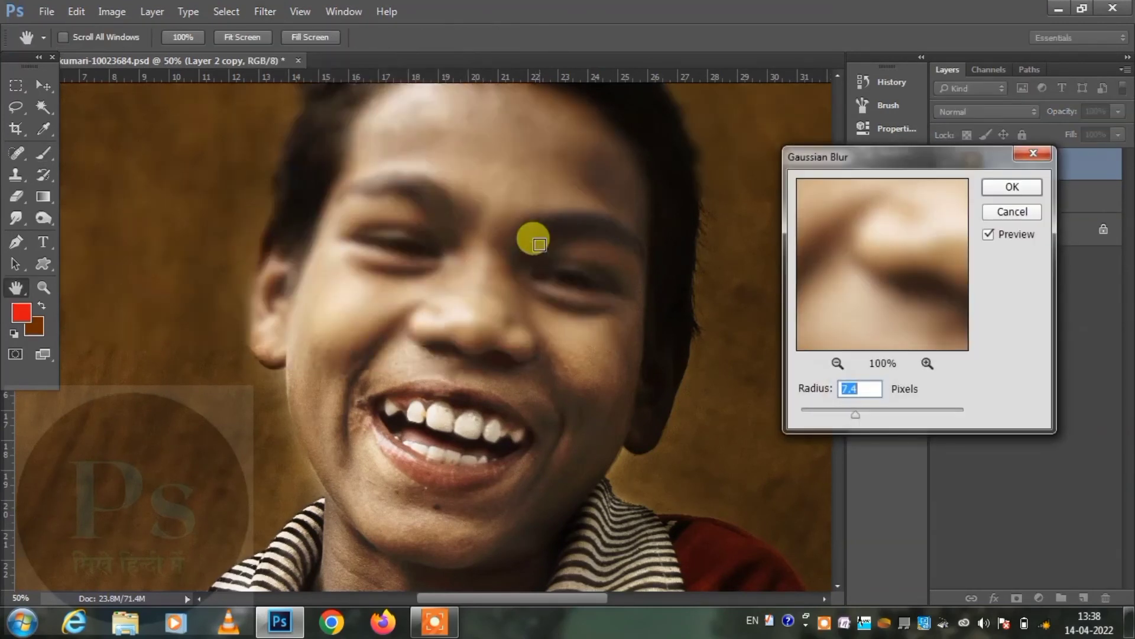
click(892, 416)
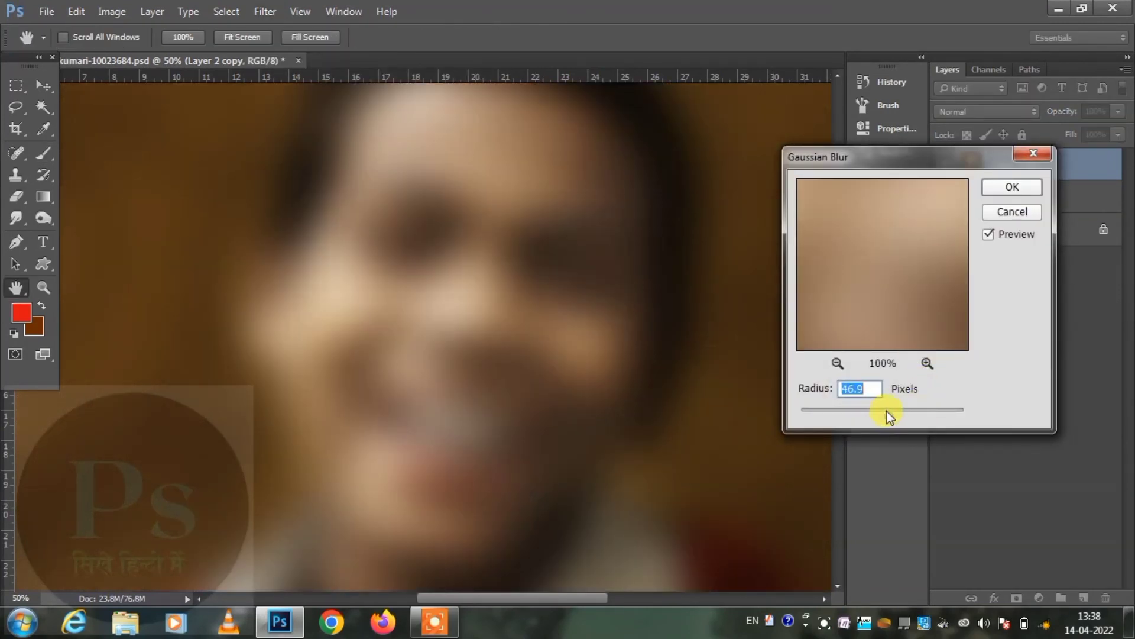
drag(882, 413, 882, 414)
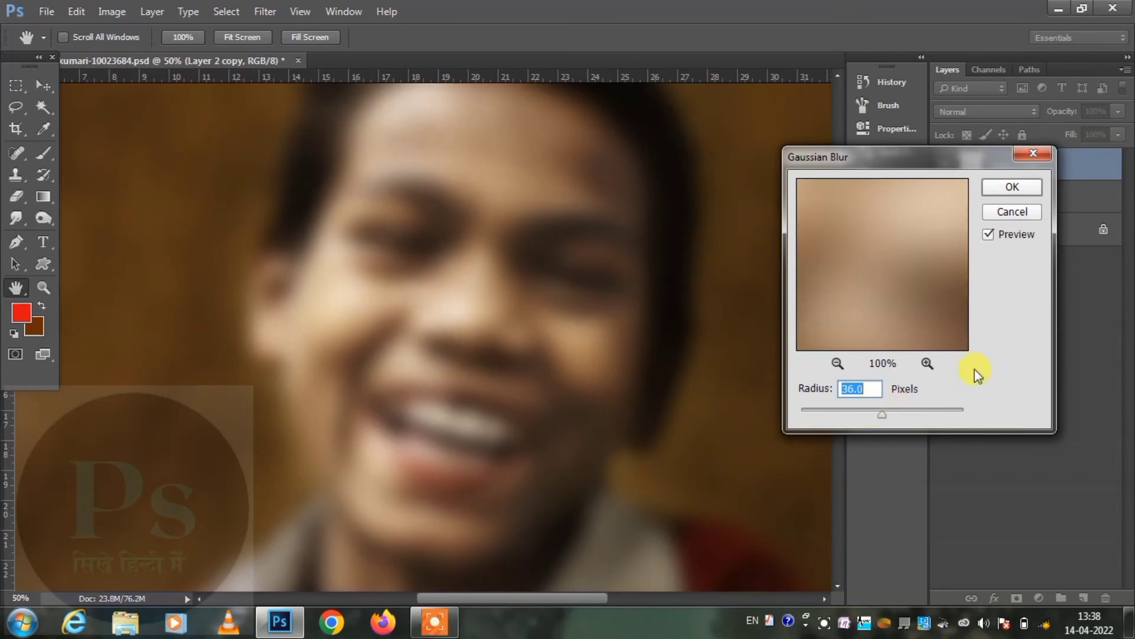
click(1020, 186)
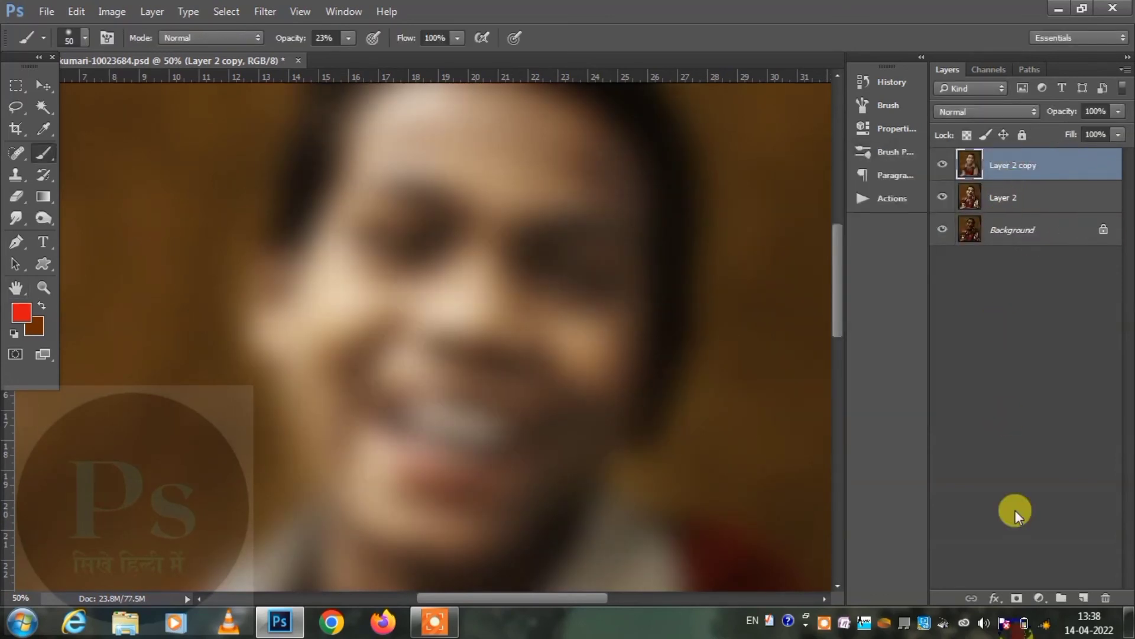
Step: Add an inverted black layer mask to Layer 2 copy and set brush opacity to 48%
click(1017, 600)
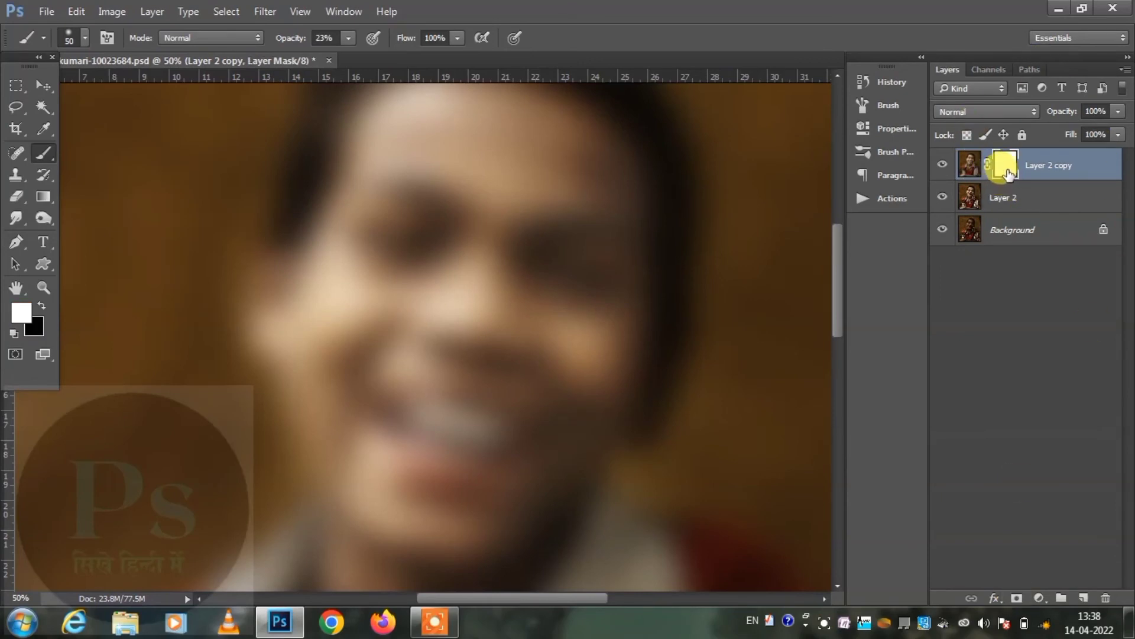
key(ctrl+i)
scroll(269, 294, up, 3)
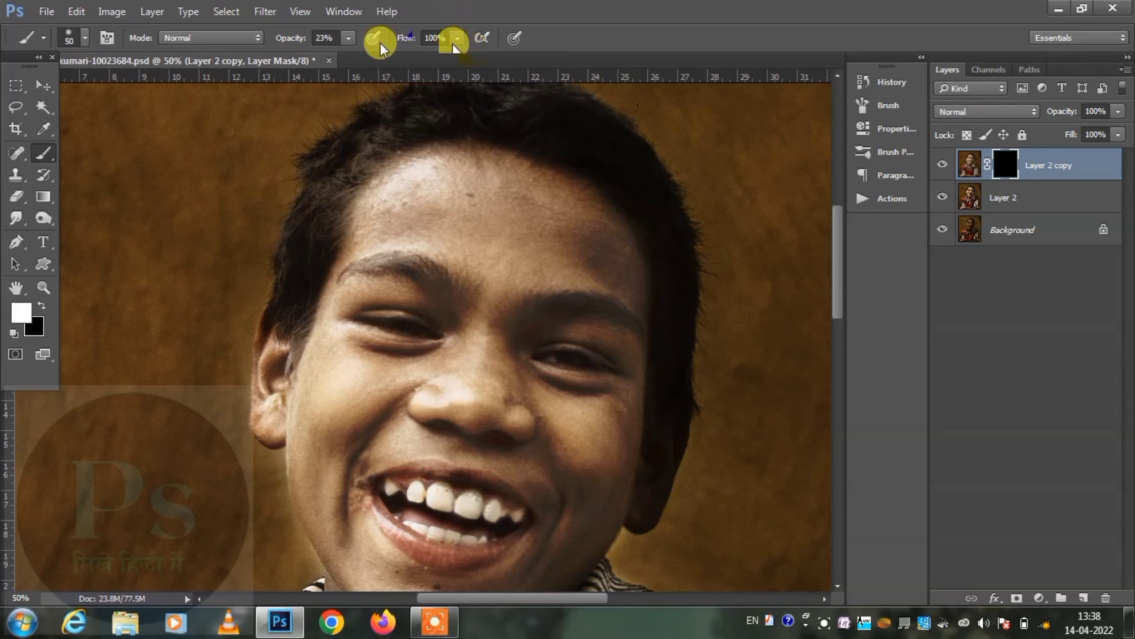
click(348, 38)
click(369, 56)
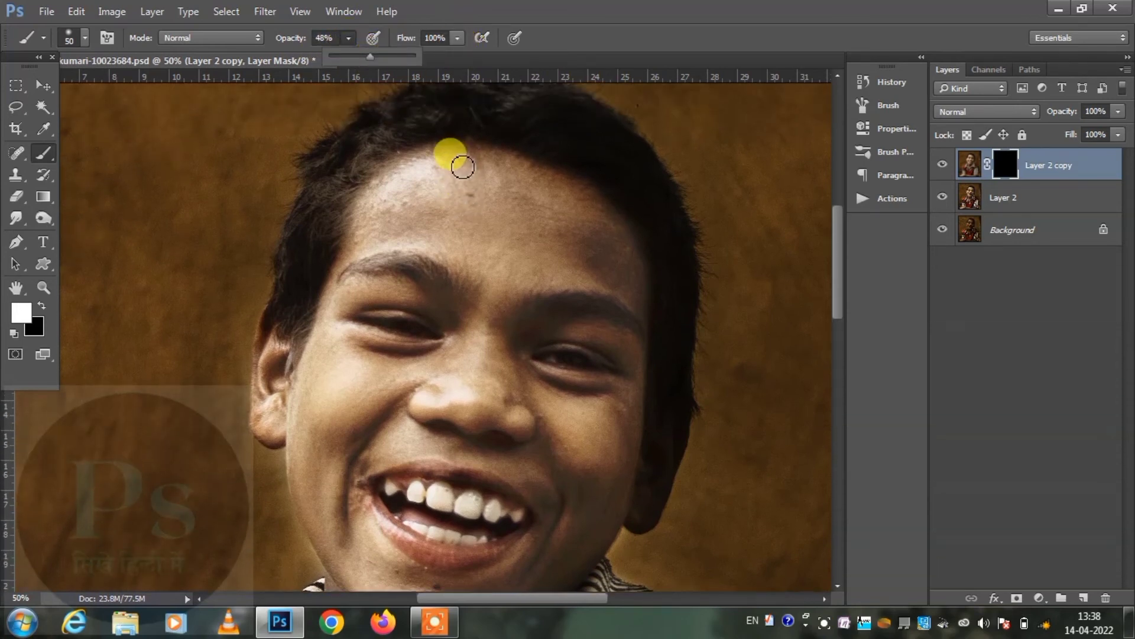
Step: Paint white on the mask over the forehead and neck skin with a larger brush
key(bracketright)
key(bracketright)
key(bracketright)
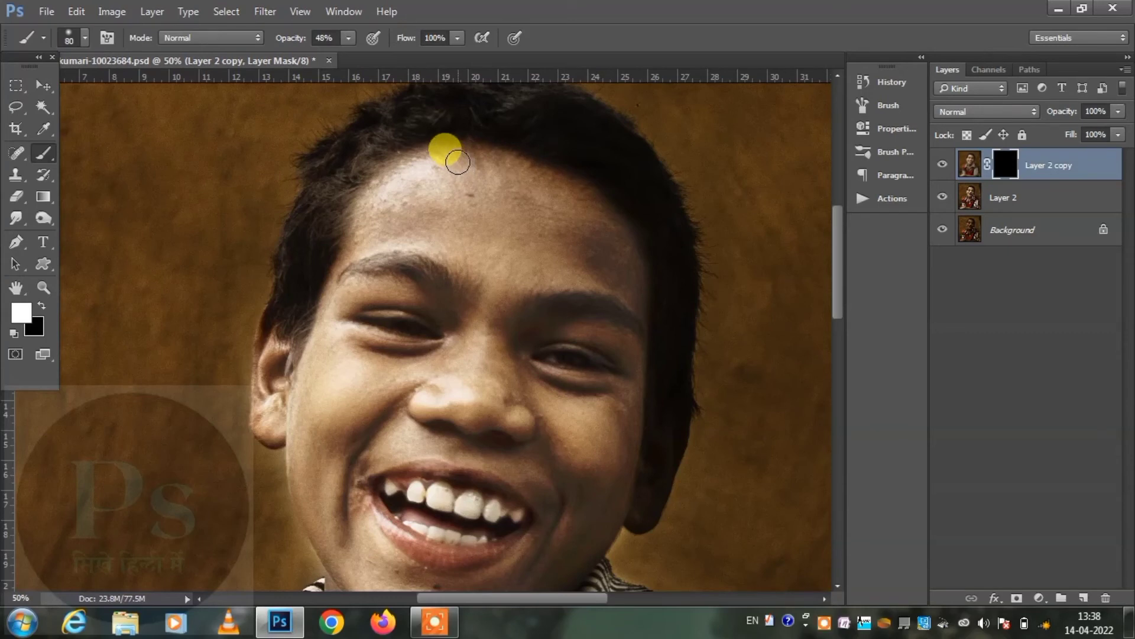
mouse_move(457, 162)
mouse_down()
mouse_move(400, 201)
mouse_move(406, 243)
mouse_move(411, 200)
mouse_move(385, 216)
mouse_move(401, 178)
mouse_move(458, 192)
mouse_move(463, 223)
mouse_move(491, 173)
mouse_move(511, 185)
mouse_move(461, 158)
mouse_move(549, 206)
mouse_move(484, 181)
mouse_move(604, 231)
mouse_move(549, 194)
mouse_move(461, 290)
mouse_move(573, 264)
mouse_move(477, 168)
mouse_move(517, 257)
mouse_move(469, 372)
mouse_move(398, 380)
mouse_move(324, 332)
mouse_move(329, 299)
mouse_move(312, 426)
mouse_move(319, 489)
mouse_move(401, 396)
mouse_move(452, 380)
mouse_move(537, 399)
mouse_move(564, 424)
mouse_move(603, 419)
mouse_move(588, 473)
mouse_move(590, 445)
mouse_move(251, 376)
mouse_move(342, 414)
mouse_move(380, 451)
mouse_move(286, 317)
mouse_move(372, 445)
mouse_move(449, 461)
mouse_move(448, 489)
mouse_move(512, 454)
mouse_move(569, 404)
mouse_move(540, 350)
mouse_move(404, 320)
mouse_move(469, 267)
mouse_move(618, 267)
mouse_up()
scroll(590, 445, down, 3)
scroll(555, 340, down, 1)
scroll(413, 405, down, 3)
scroll(427, 417, down, 1)
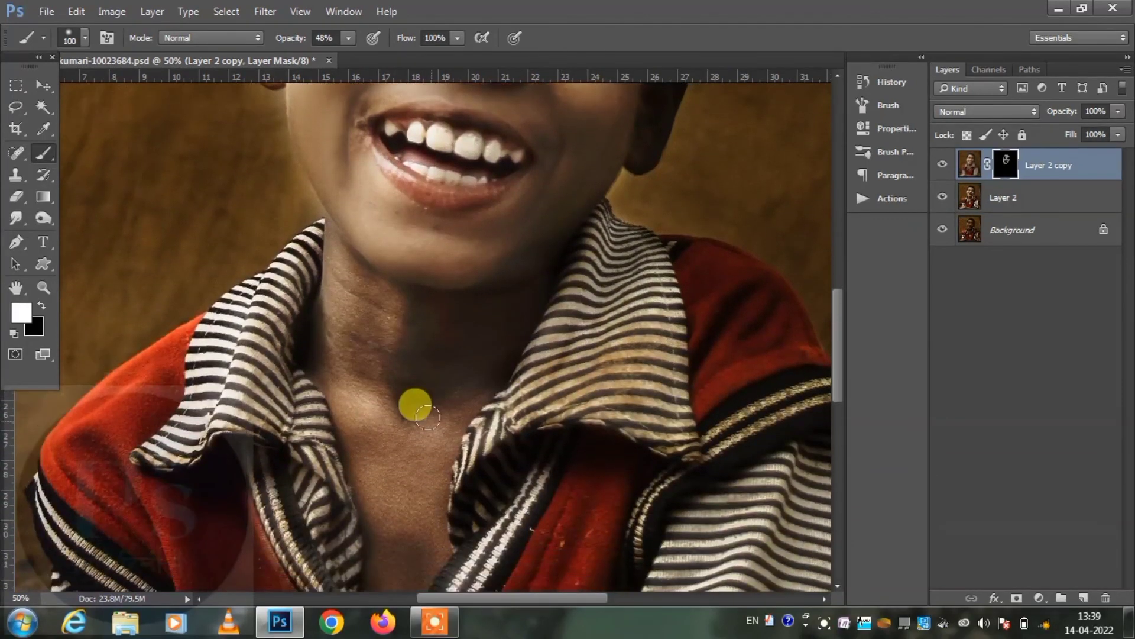
key(bracketright)
mouse_move(427, 417)
mouse_down()
mouse_move(321, 254)
mouse_move(337, 322)
mouse_move(332, 285)
mouse_move(384, 322)
mouse_move(442, 305)
mouse_move(374, 454)
mouse_move(382, 379)
mouse_move(370, 421)
mouse_move(396, 495)
mouse_move(428, 498)
mouse_move(329, 300)
mouse_move(355, 240)
mouse_move(390, 341)
mouse_move(184, 345)
mouse_move(114, 286)
mouse_move(17, 363)
mouse_move(93, 380)
mouse_move(268, 346)
mouse_move(303, 397)
mouse_move(676, 397)
mouse_move(621, 376)
mouse_move(754, 388)
mouse_move(647, 363)
mouse_move(600, 409)
mouse_up()
Step: Reveal the smoothing along the eyebrow skin, then zoom out to the full photo
scroll(375, 304, down, 2)
scroll(391, 341, down, 3)
scroll(385, 346, down, 3)
scroll(375, 355, down, 2)
scroll(600, 409, up, 1)
scroll(600, 409, up, 2)
scroll(544, 393, up, 3)
scroll(544, 393, up, 3)
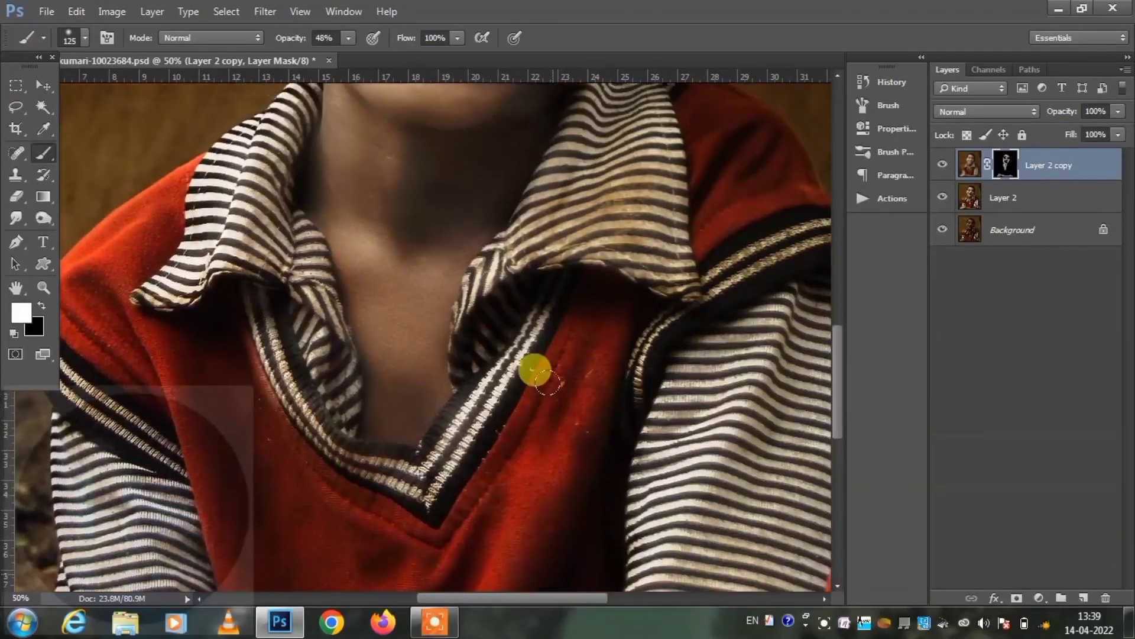
scroll(599, 318, up, 3)
scroll(568, 292, up, 1)
scroll(567, 289, up, 3)
scroll(568, 289, up, 1)
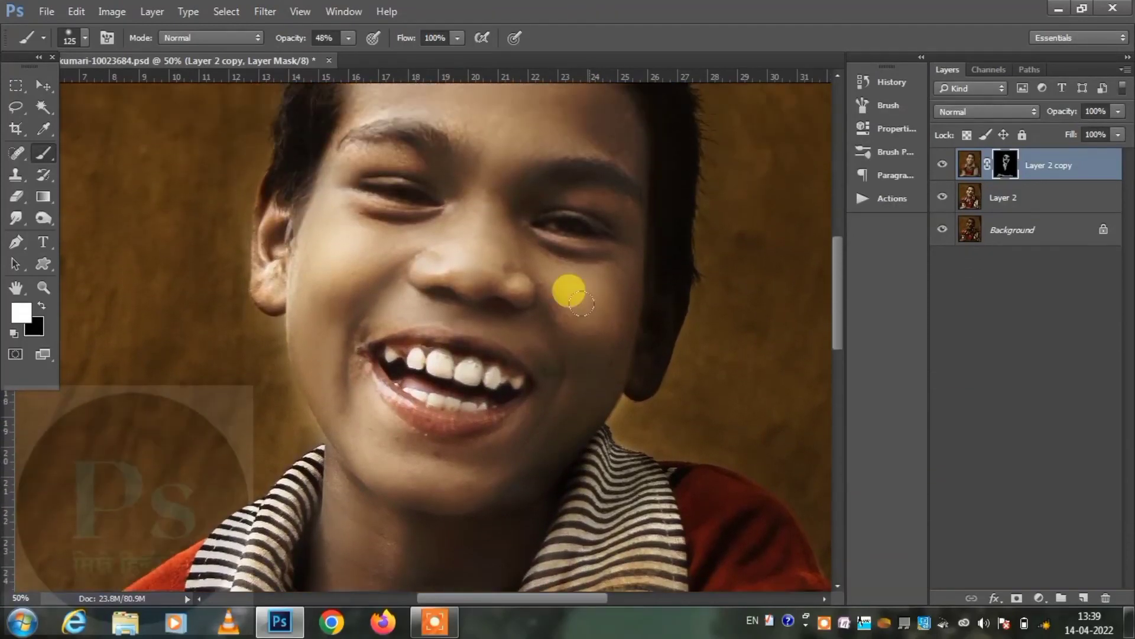
mouse_move(433, 160)
mouse_down()
mouse_move(355, 145)
mouse_move(401, 139)
mouse_move(521, 203)
mouse_move(582, 211)
mouse_up()
key(bracketleft)
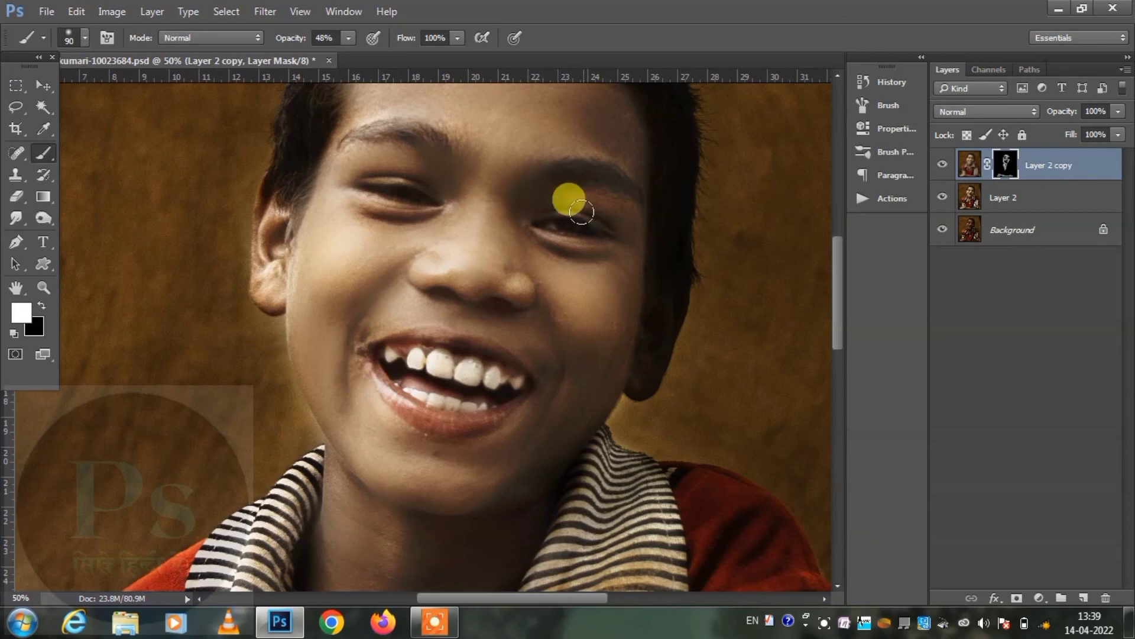
key(ctrl+minus)
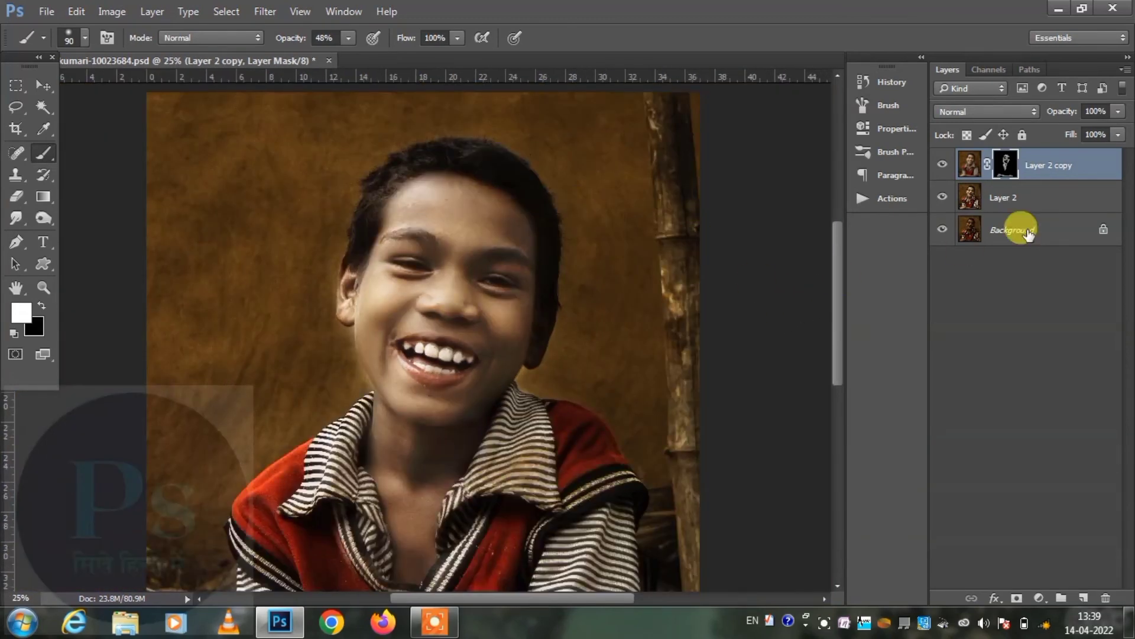
Step: Lower the blurred copy's fill to 70%, then set Layer 2's opacity to 87%
click(1118, 134)
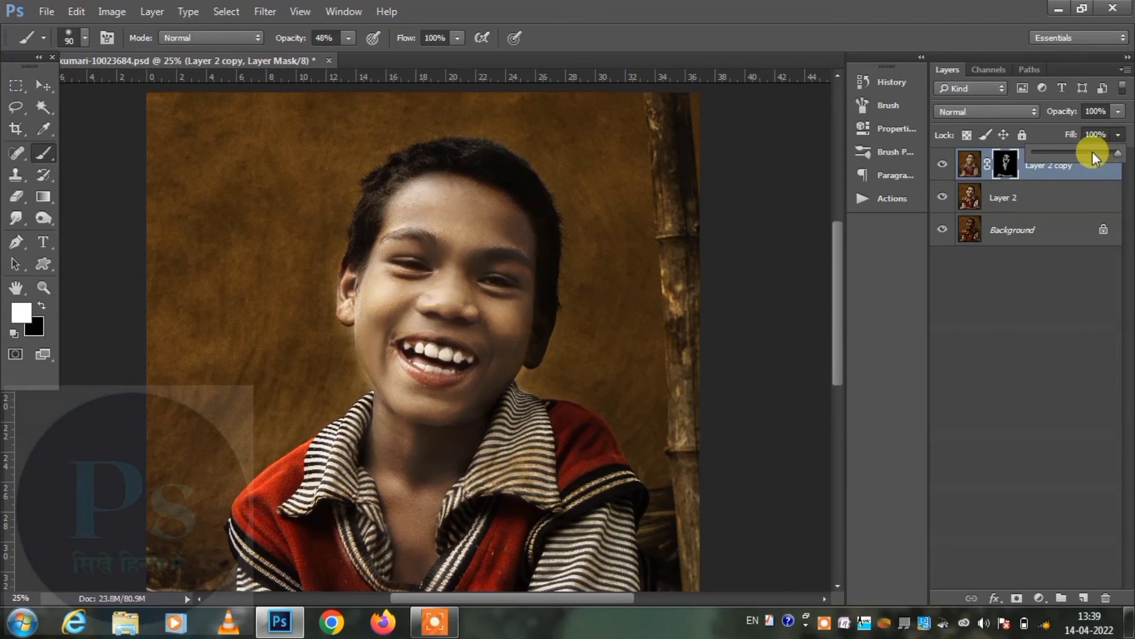
click(1093, 152)
click(1119, 112)
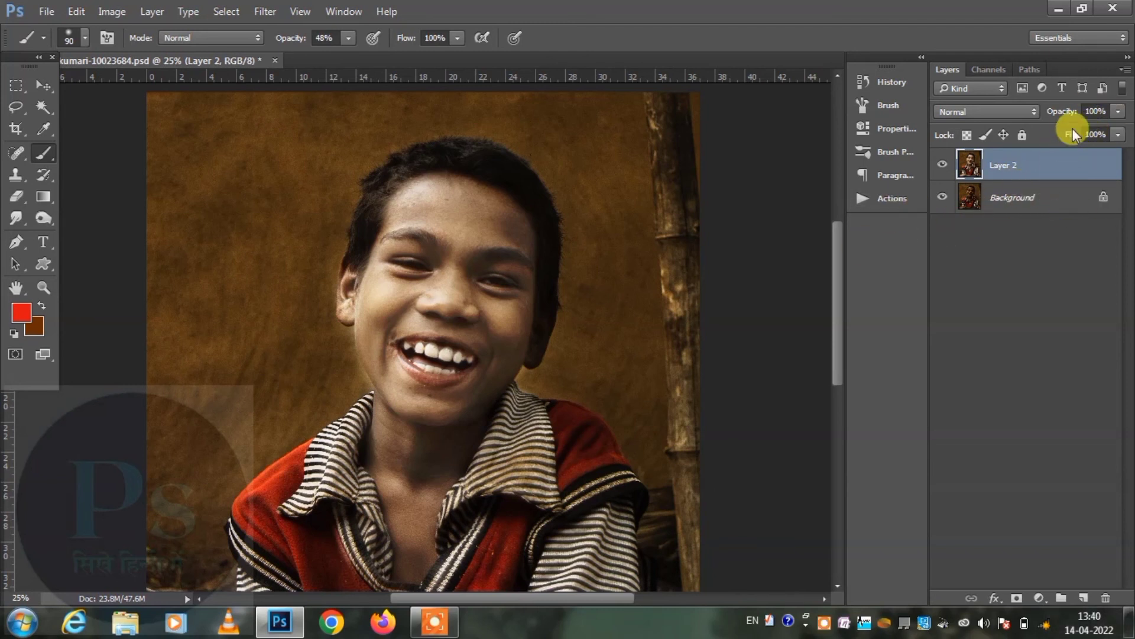
click(1118, 111)
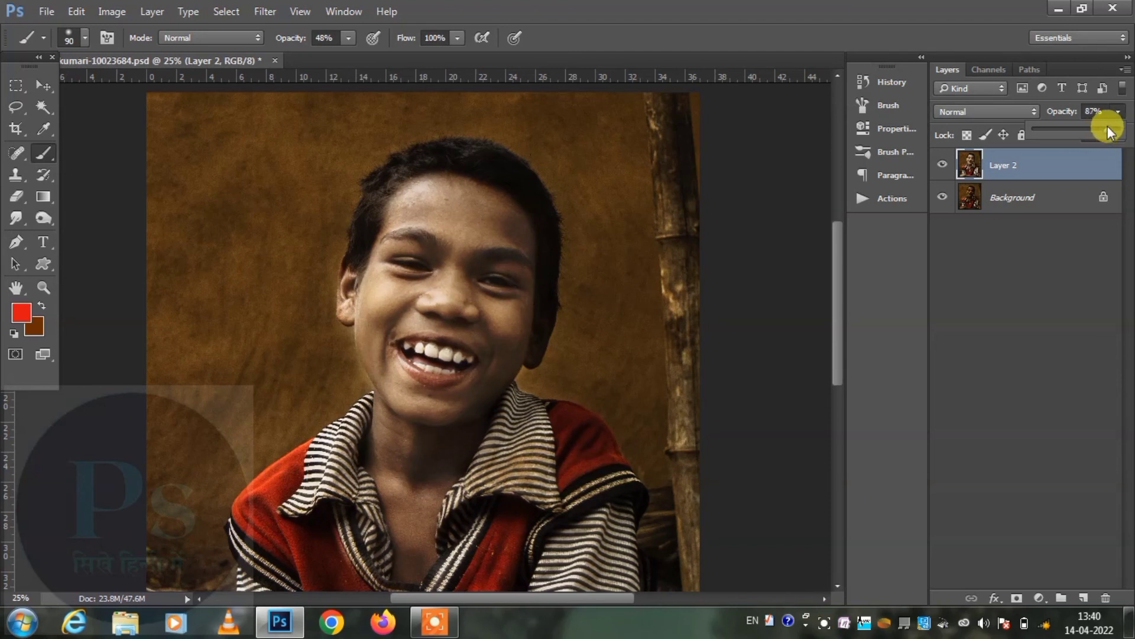
click(943, 165)
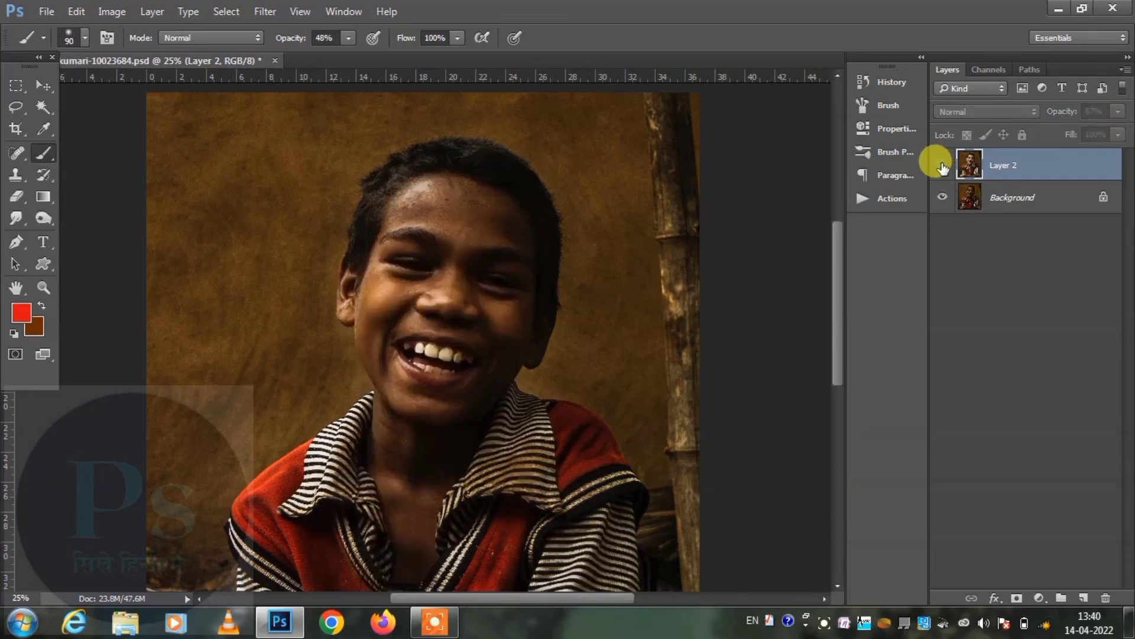
click(942, 166)
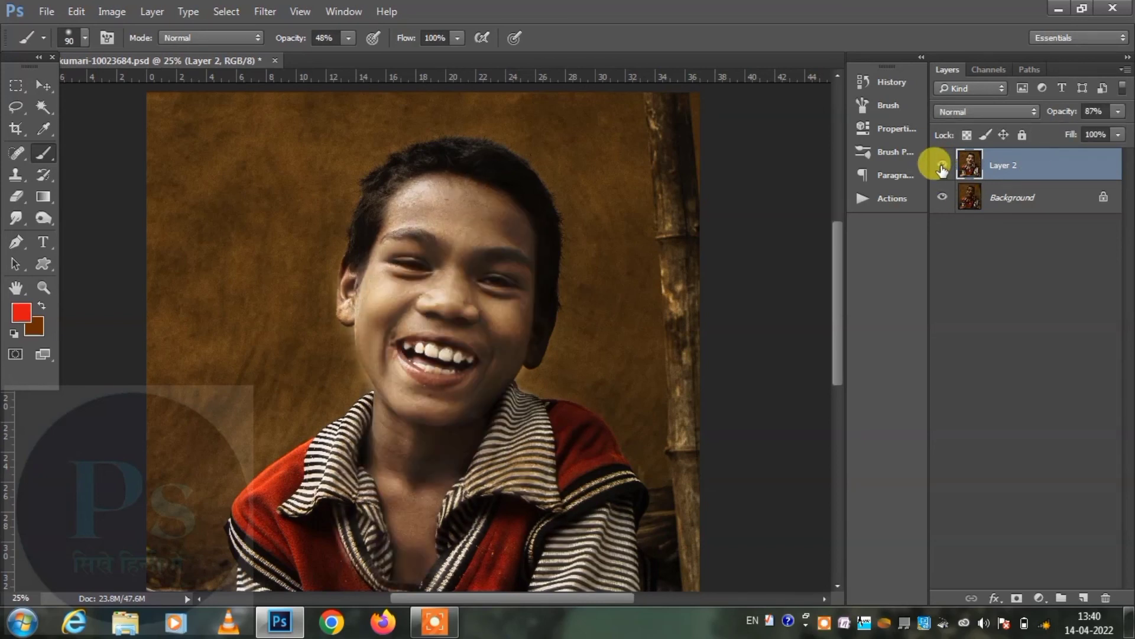